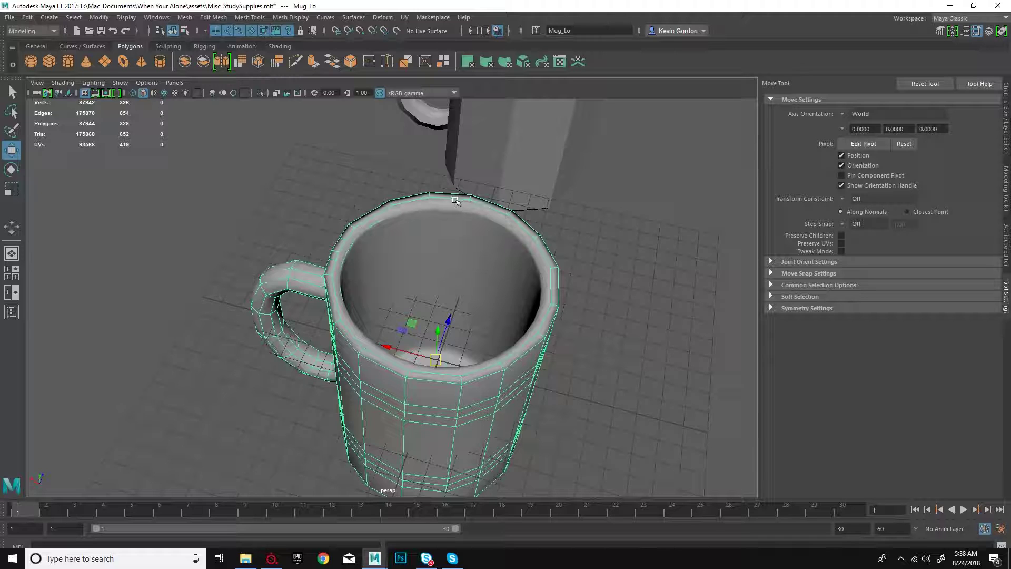
- Move the denser low-poly mug off the high-poly mug to an empty spot beside it
{"action": "scroll", "coordinate": [494, 206], "scroll_direction": "down", "scroll_amount": 3}
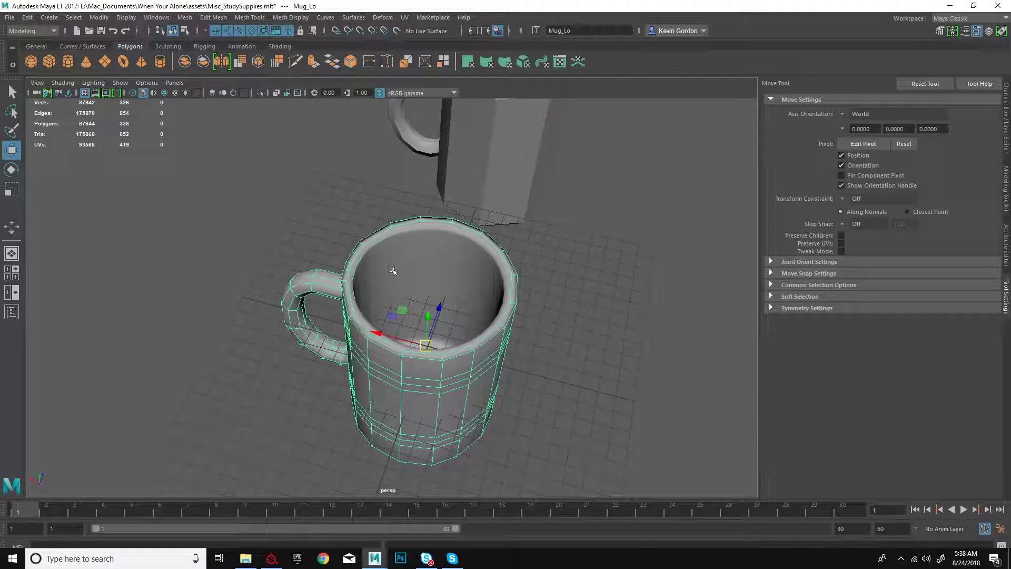
{"action": "left_click_drag", "start_coordinate": [391, 335], "coordinate": [37, 211]}
{"action": "scroll", "coordinate": [310, 226], "scroll_direction": "down", "scroll_amount": 3}
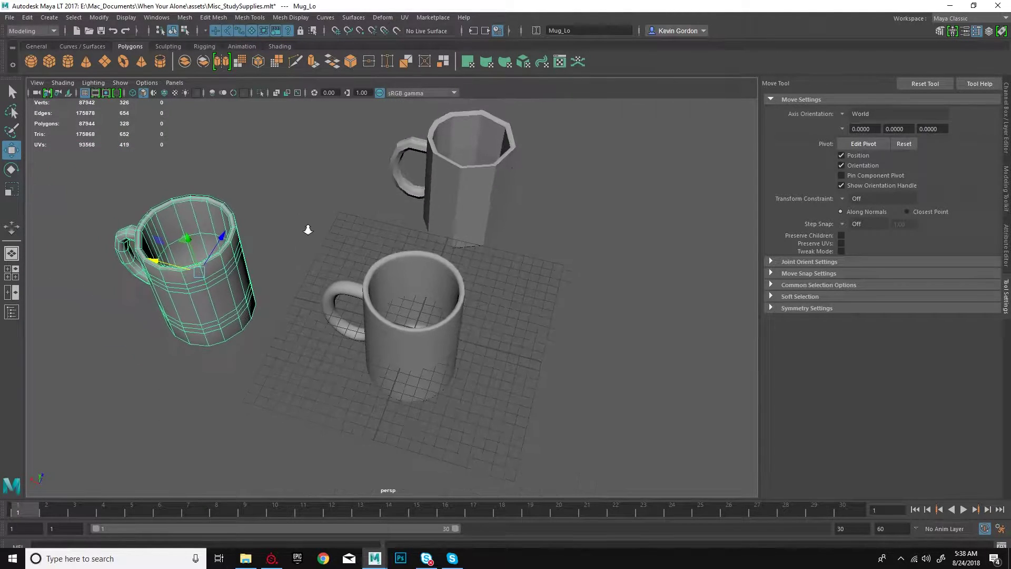
- Set the Translate Z of the coarser low-poly mug, Mug_Lo1, to 0 so it overlaps the high-poly mug
{"action": "left_click", "coordinate": [442, 191]}
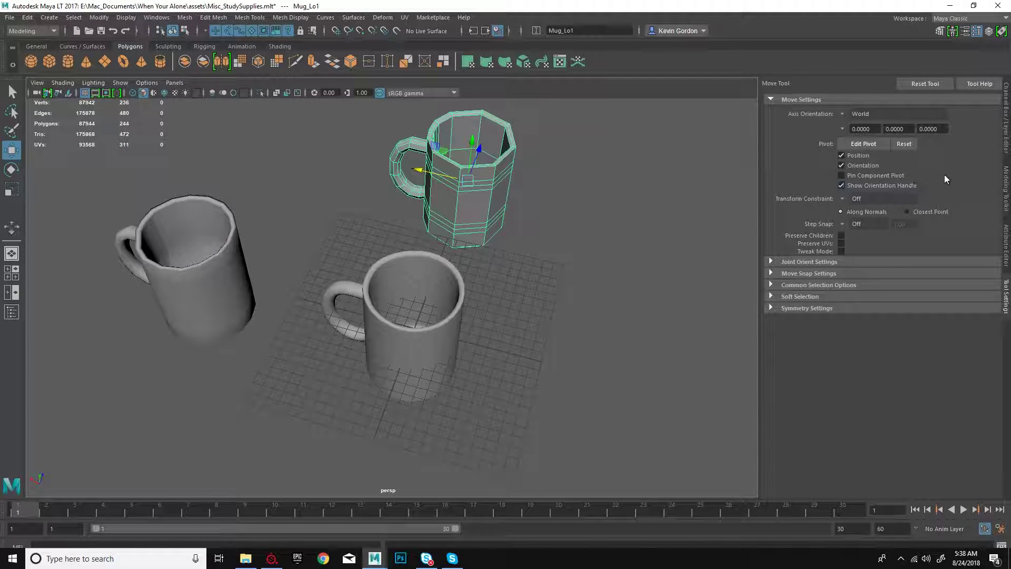
{"action": "left_click", "coordinate": [1006, 136]}
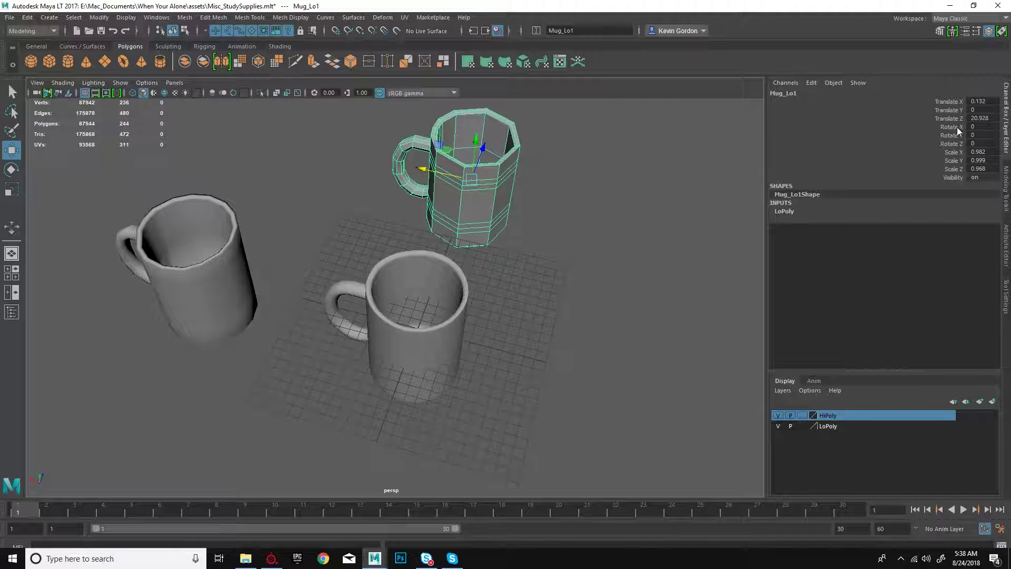
{"action": "left_click_drag", "start_coordinate": [975, 103], "coordinate": [989, 120]}
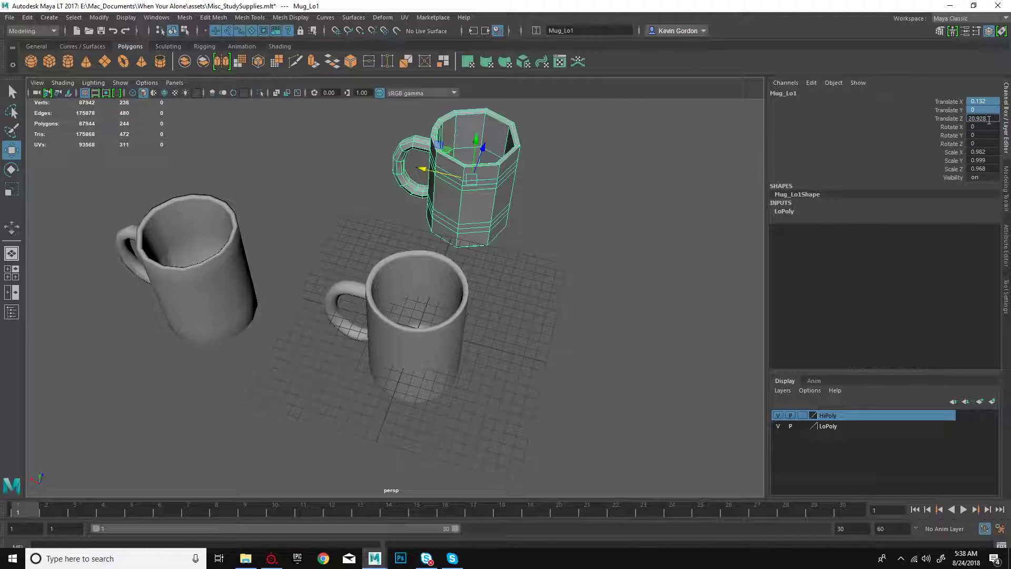
{"action": "left_click", "coordinate": [982, 135]}
{"action": "left_click", "coordinate": [988, 120]}
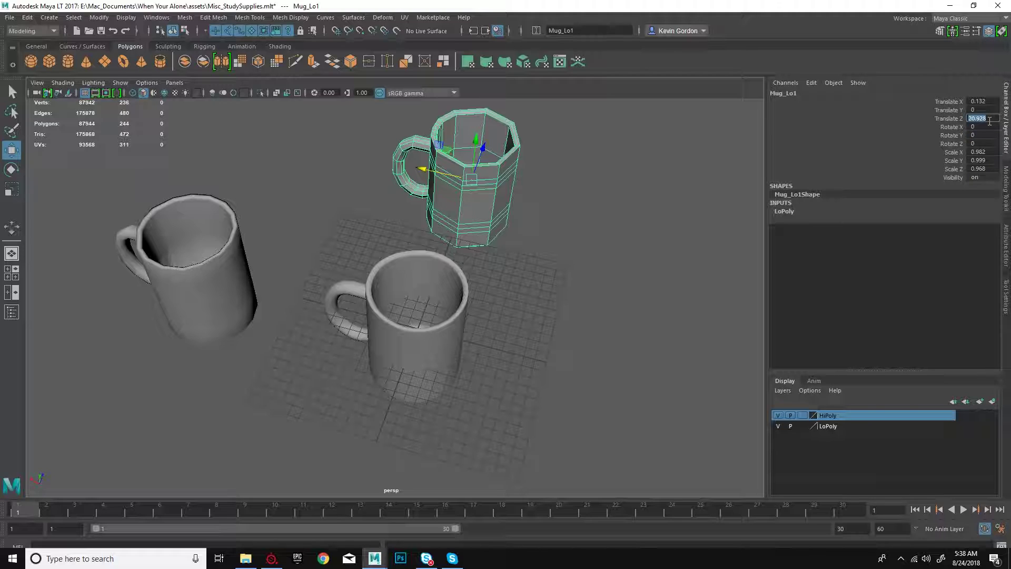
{"action": "type", "text": "0"}
{"action": "key", "text": "Return"}
- Examine how the coarse low-poly mug fits around the high-poly mug, checking it isolated and together with the other
{"action": "right_click_drag", "start_coordinate": [430, 211], "coordinate": [613, 283], "text": "alt"}
{"action": "left_click_drag", "start_coordinate": [564, 280], "coordinate": [321, 113], "text": "alt"}
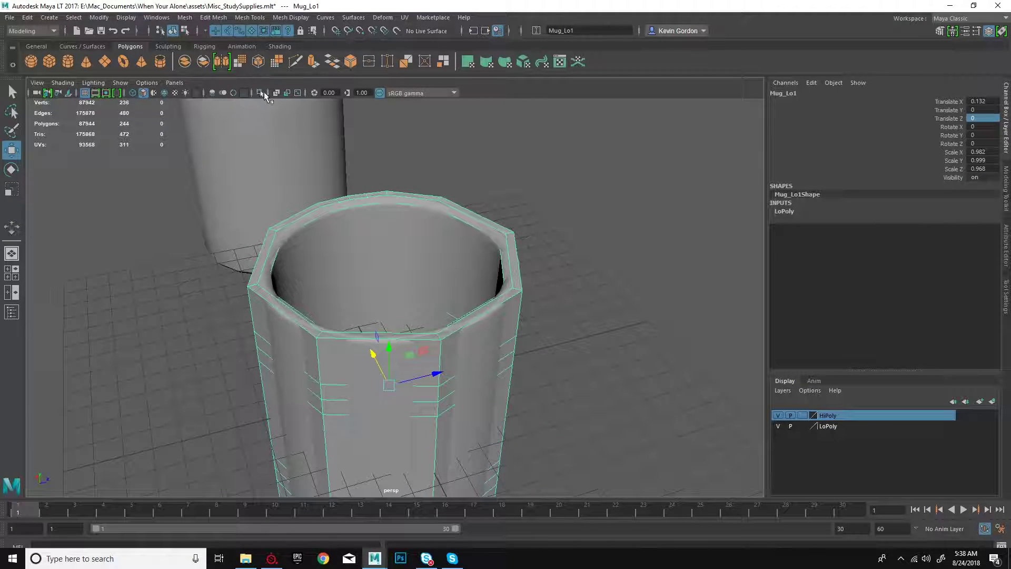
{"action": "left_click", "coordinate": [262, 92]}
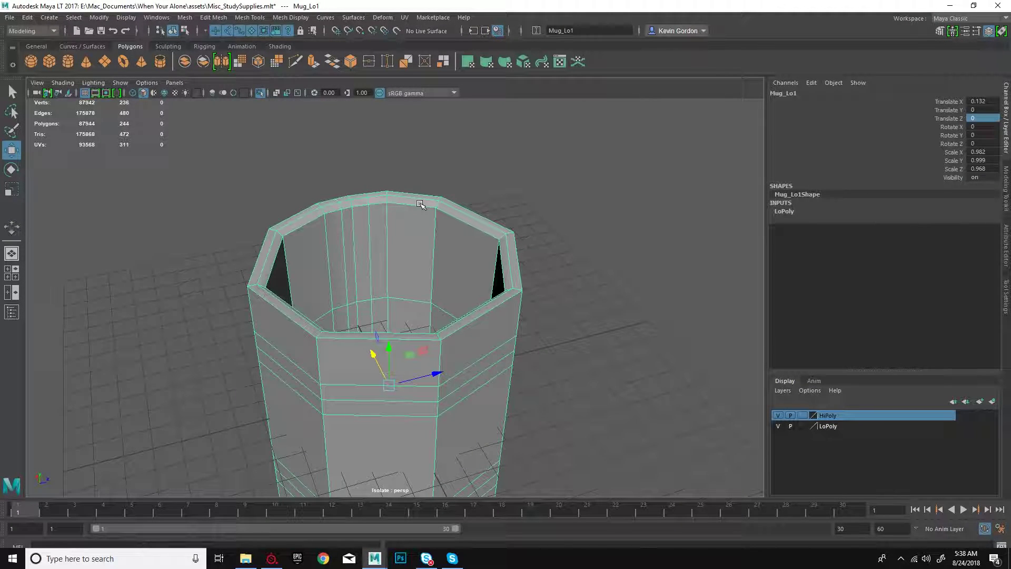
{"action": "left_click", "coordinate": [260, 92]}
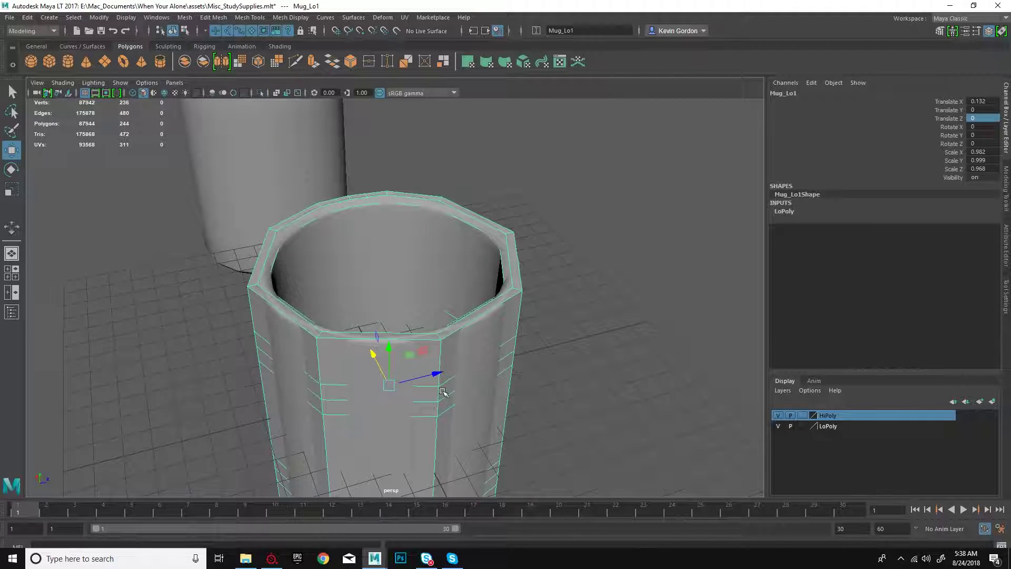
{"action": "left_click", "coordinate": [483, 356]}
{"action": "left_click_drag", "start_coordinate": [458, 284], "coordinate": [409, 214], "text": "alt"}
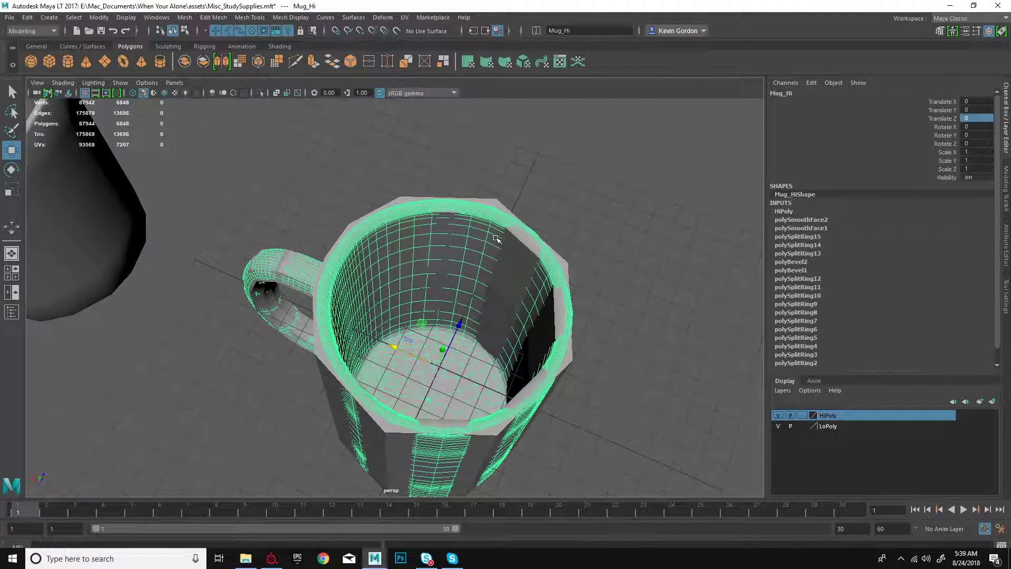
- Export only the coarse low-poly mug, Mug_Lo1, to the assets folder, replacing the existing Mug_Lo.fbx
{"action": "left_click", "coordinate": [517, 244]}
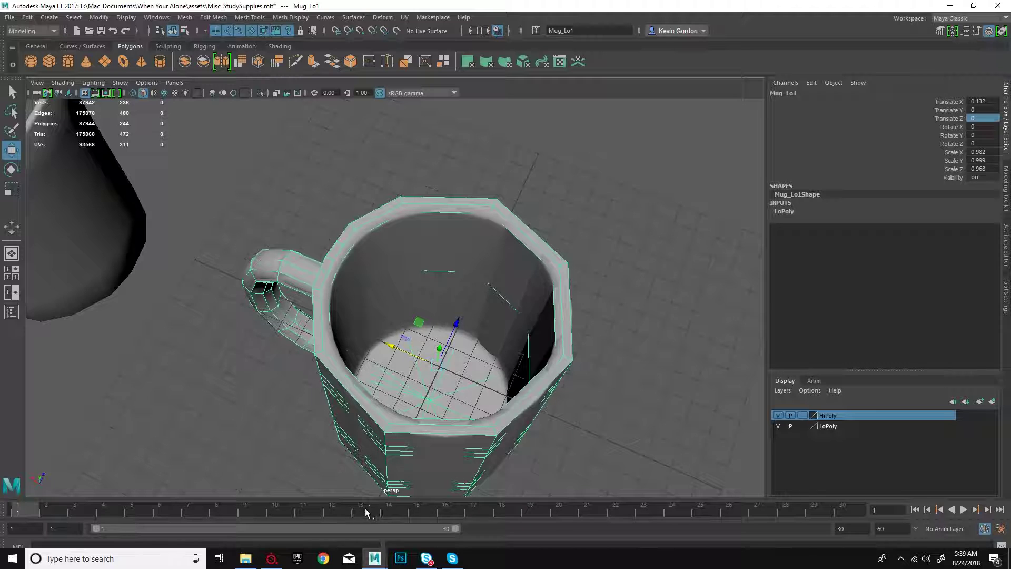
{"action": "mouse_move", "coordinate": [272, 562]}
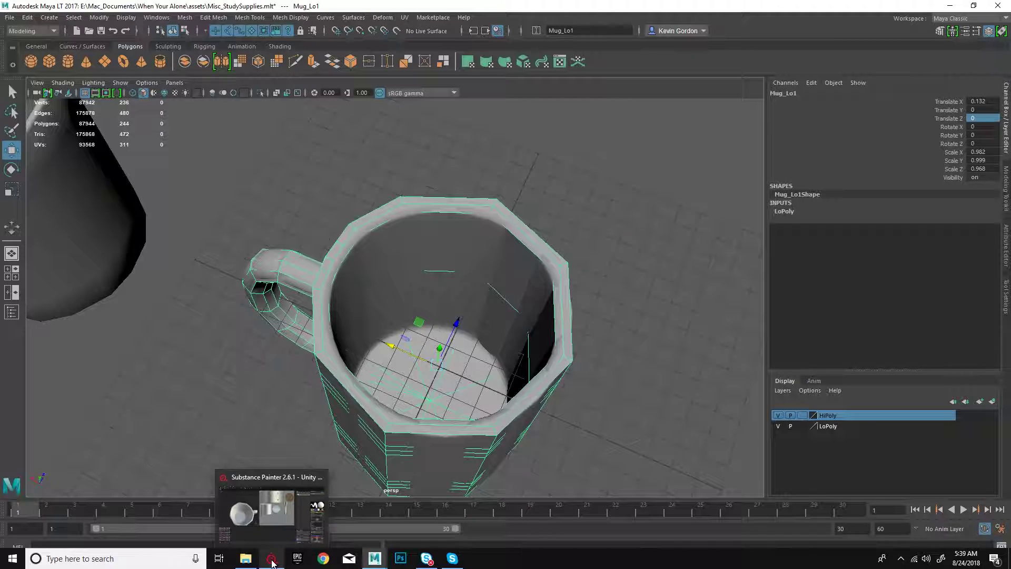
{"action": "left_click", "coordinate": [10, 18]}
{"action": "left_click", "coordinate": [76, 152]}
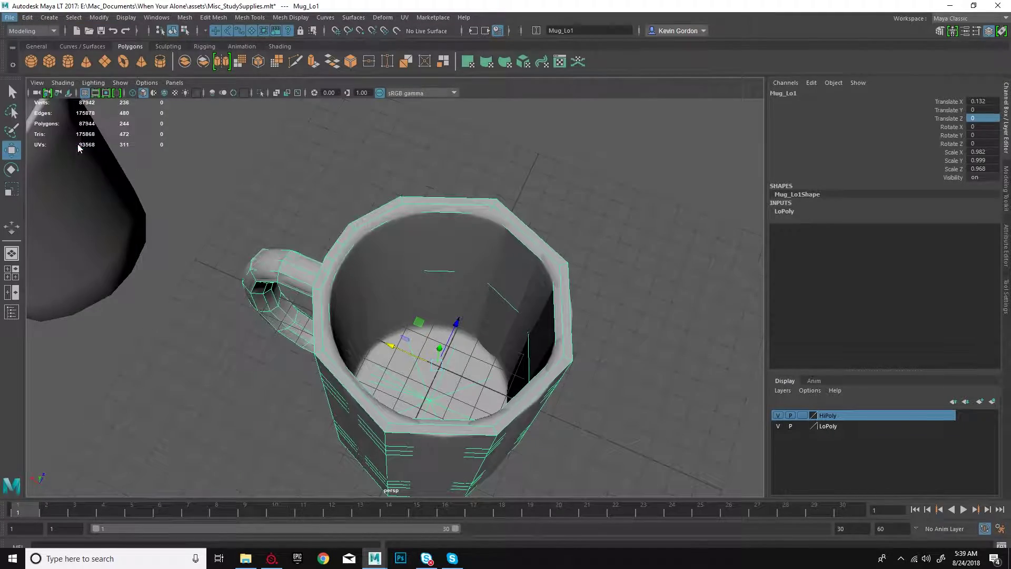
{"action": "double_click", "coordinate": [149, 56]}
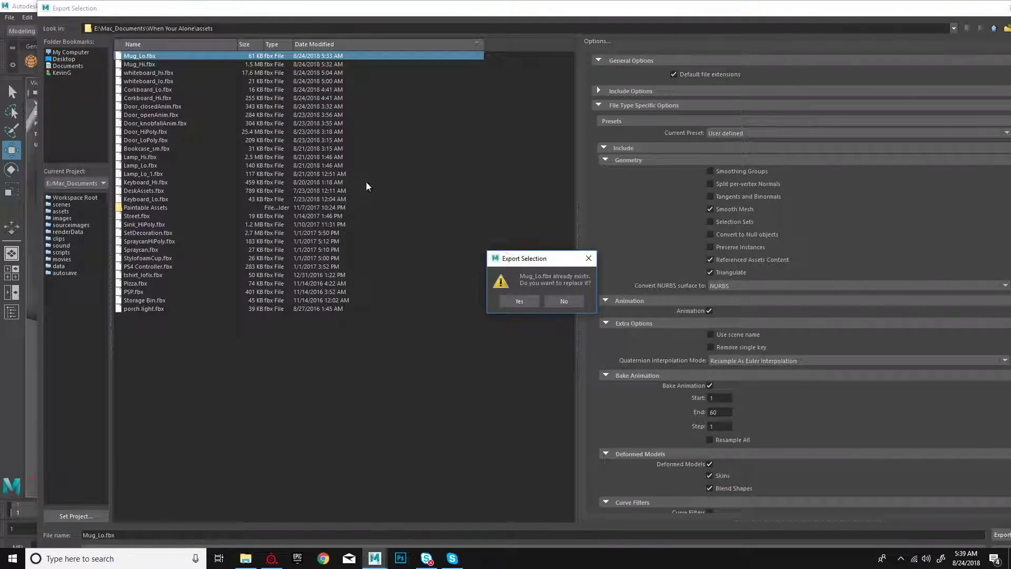
{"action": "left_click", "coordinate": [520, 301]}
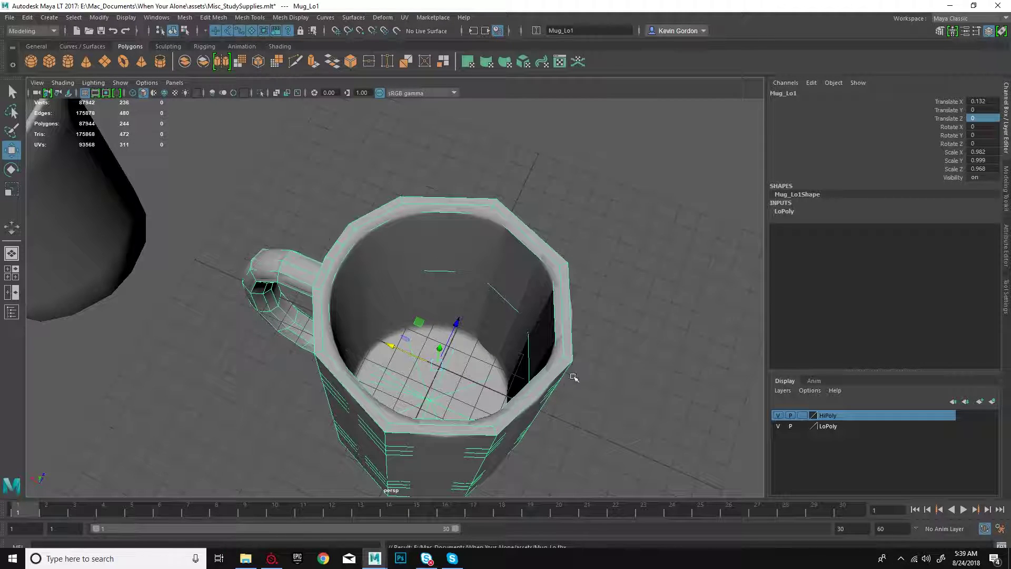
- Switch to Substance Painter and reload Mug_Lo.fbx as the project's mesh
{"action": "scroll", "coordinate": [413, 337], "scroll_direction": "up", "scroll_amount": 5}
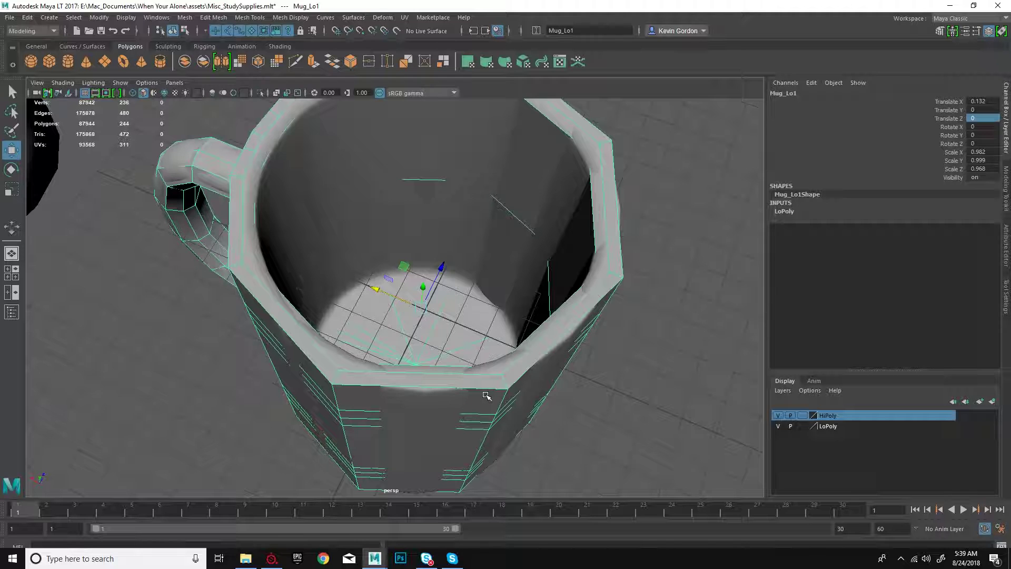
{"action": "scroll", "coordinate": [486, 396], "scroll_direction": "up", "scroll_amount": 2}
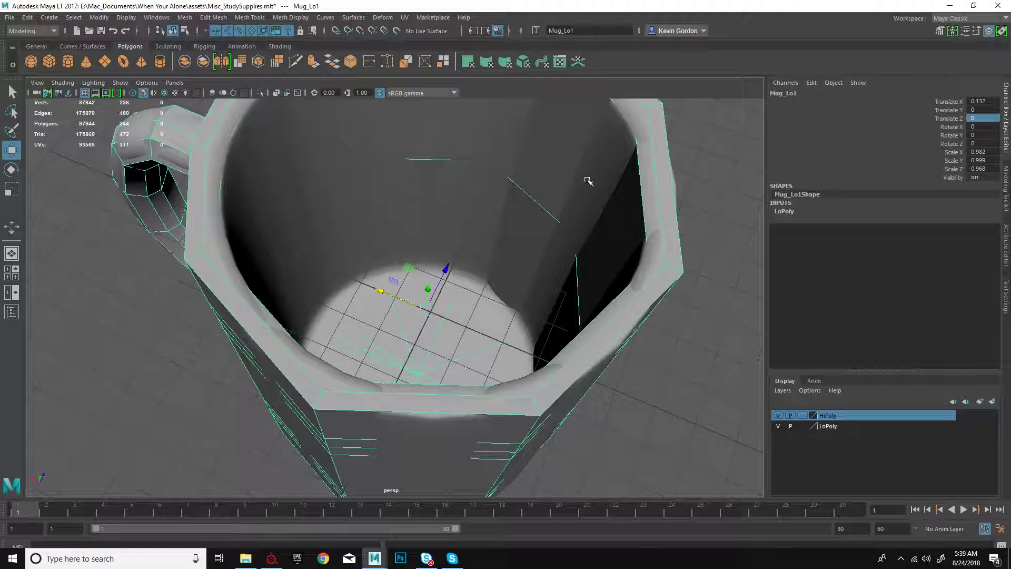
{"action": "key", "text": "alt+Tab"}
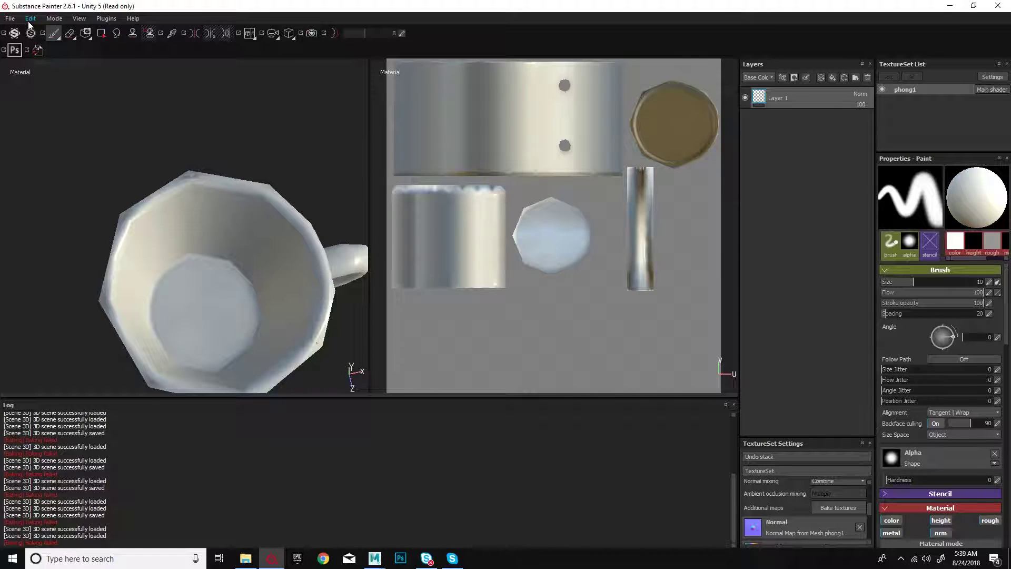
{"action": "left_click", "coordinate": [30, 21]}
{"action": "left_click", "coordinate": [37, 60]}
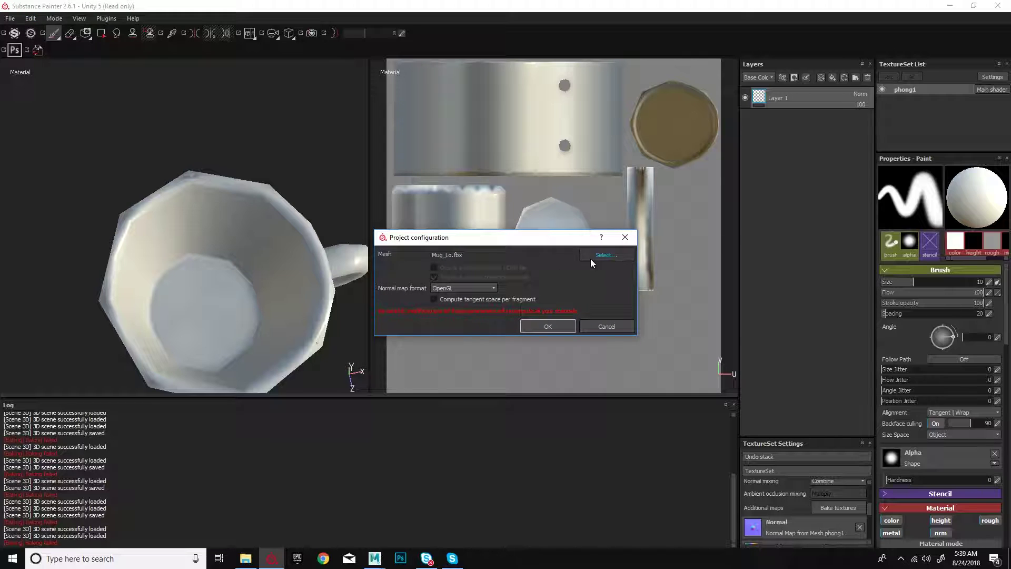
{"action": "left_click", "coordinate": [590, 260]}
{"action": "scroll", "coordinate": [520, 429], "scroll_direction": "down", "scroll_amount": 2}
{"action": "scroll", "coordinate": [520, 433], "scroll_direction": "down", "scroll_amount": 3}
{"action": "double_click", "coordinate": [522, 459]}
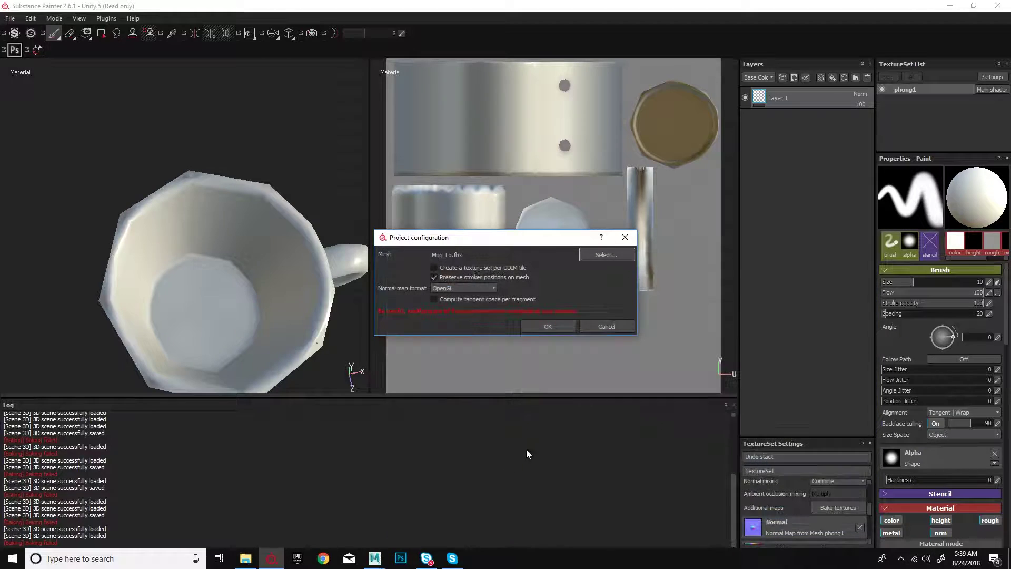
{"action": "left_click", "coordinate": [548, 324]}
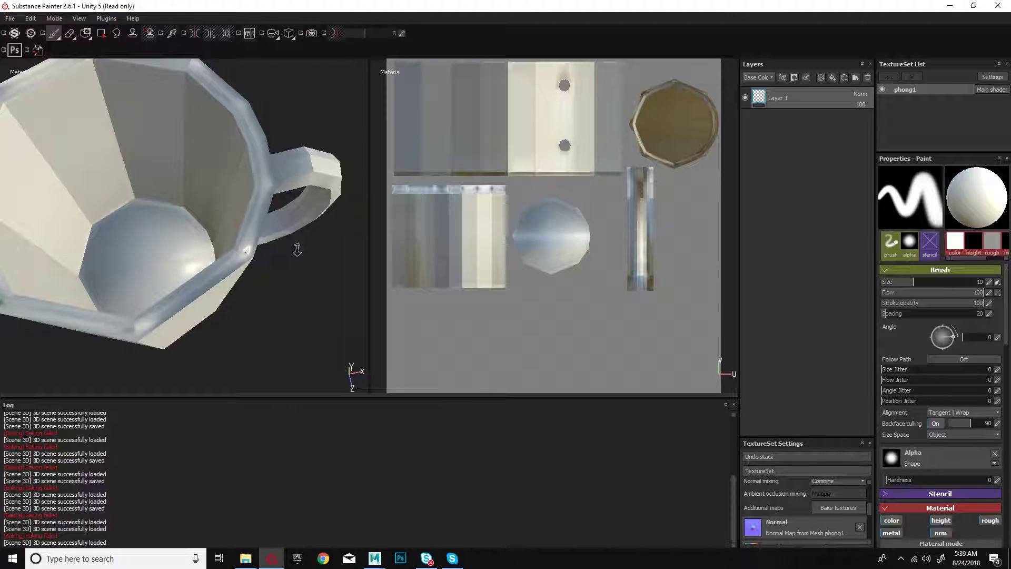
- Bake the phong1 textures for the reloaded mug using the assigned high-definition mesh and the existing baking settings
{"action": "right_click_drag", "start_coordinate": [299, 251], "coordinate": [237, 231], "text": "alt"}
{"action": "left_click_drag", "start_coordinate": [237, 232], "coordinate": [258, 218], "text": "alt"}
{"action": "middle_click_drag", "start_coordinate": [254, 199], "coordinate": [311, 212], "text": "alt"}
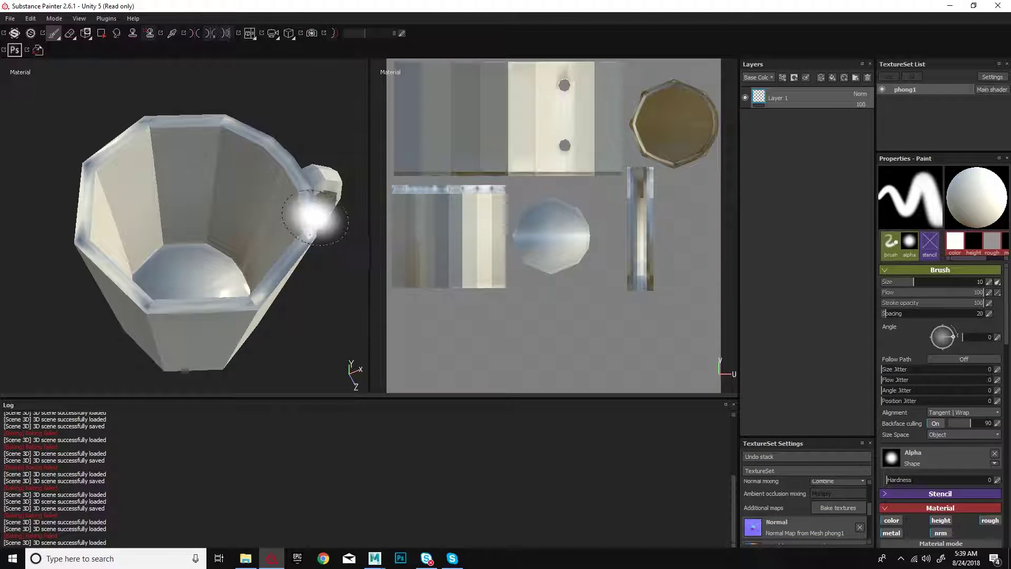
{"action": "left_click", "coordinate": [845, 508]}
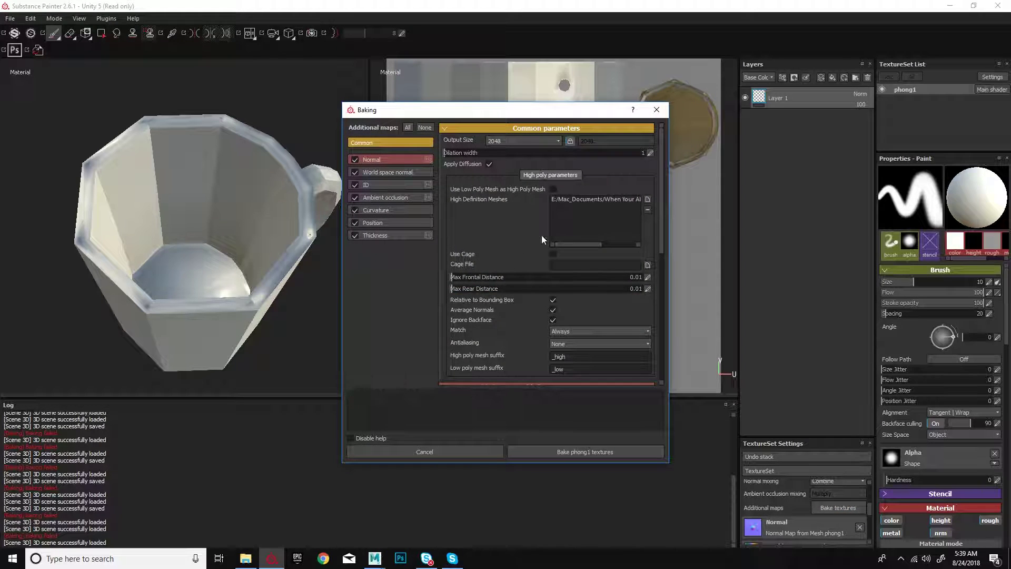
{"action": "scroll", "coordinate": [580, 243], "scroll_direction": "down", "scroll_amount": 3}
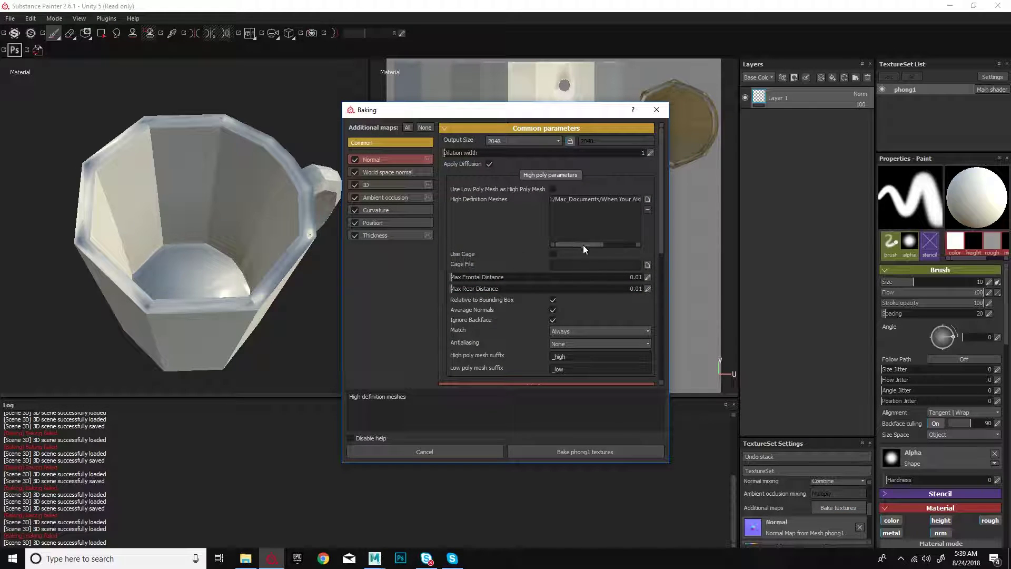
{"action": "left_click", "coordinate": [559, 453]}
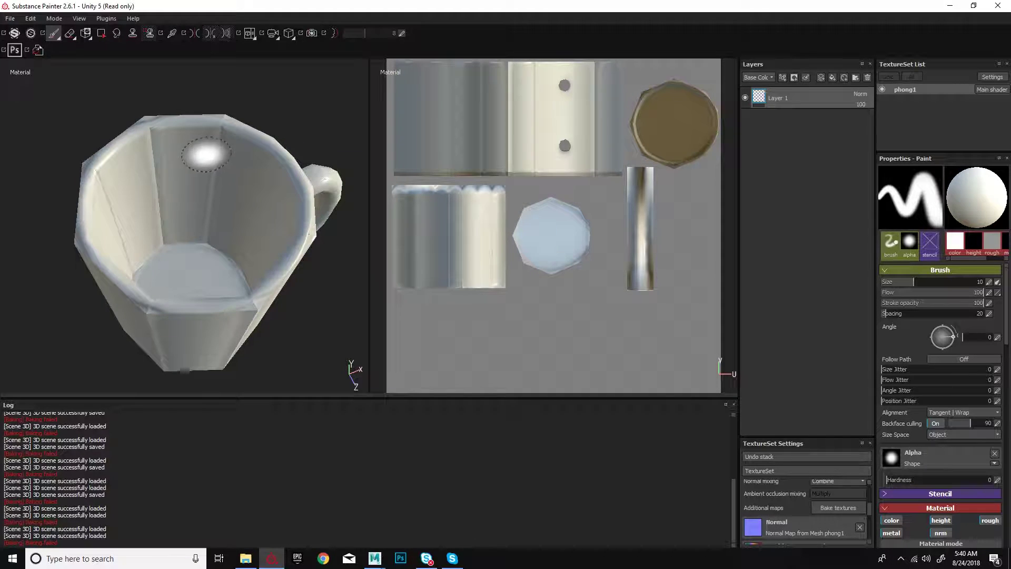
- Inspect the baked mug's interior, rim, outer walls and handle for visible seams and shading artifacts
{"action": "mouse_move", "coordinate": [241, 253]}
{"action": "left_mouse_down", "text": "alt"}
{"action": "mouse_move", "coordinate": [124, 249]}
{"action": "mouse_move", "coordinate": [128, 235]}
{"action": "left_mouse_up", "text": "alt"}
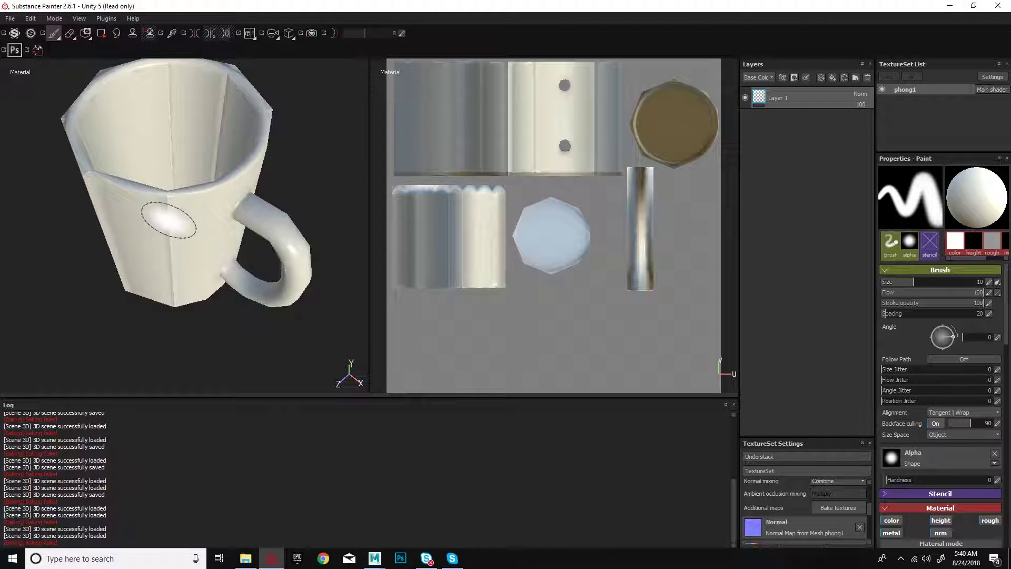
{"action": "left_click_drag", "start_coordinate": [176, 195], "coordinate": [178, 187], "text": "alt"}
{"action": "right_click_drag", "start_coordinate": [179, 187], "coordinate": [170, 225], "text": "alt"}
{"action": "mouse_move", "coordinate": [170, 225]}
{"action": "left_mouse_down", "text": "alt"}
{"action": "mouse_move", "coordinate": [190, 255]}
{"action": "mouse_move", "coordinate": [113, 255]}
{"action": "mouse_move", "coordinate": [187, 217]}
{"action": "left_mouse_up", "text": "alt"}
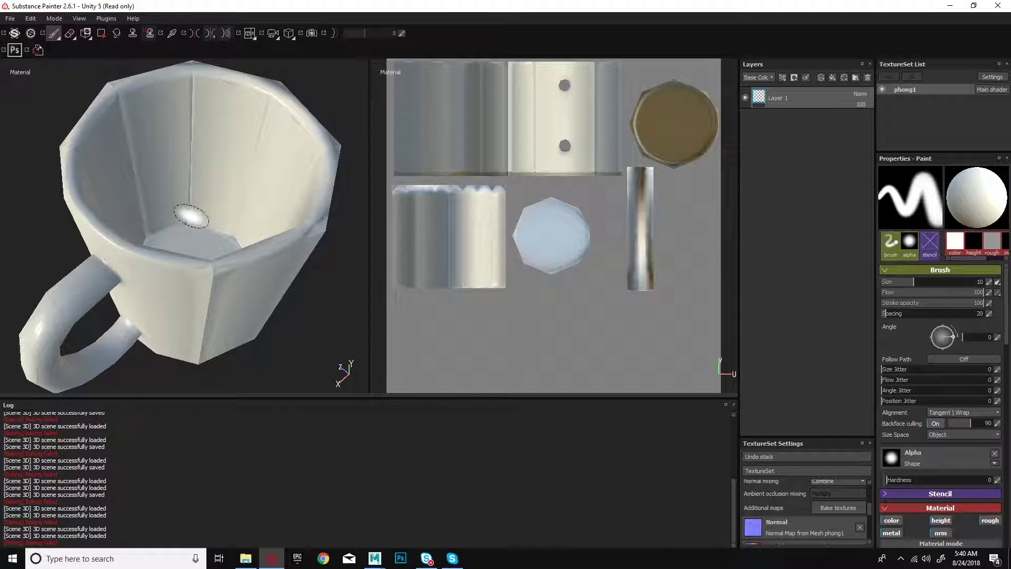
{"action": "left_click_drag", "start_coordinate": [259, 209], "coordinate": [221, 295], "text": "alt"}
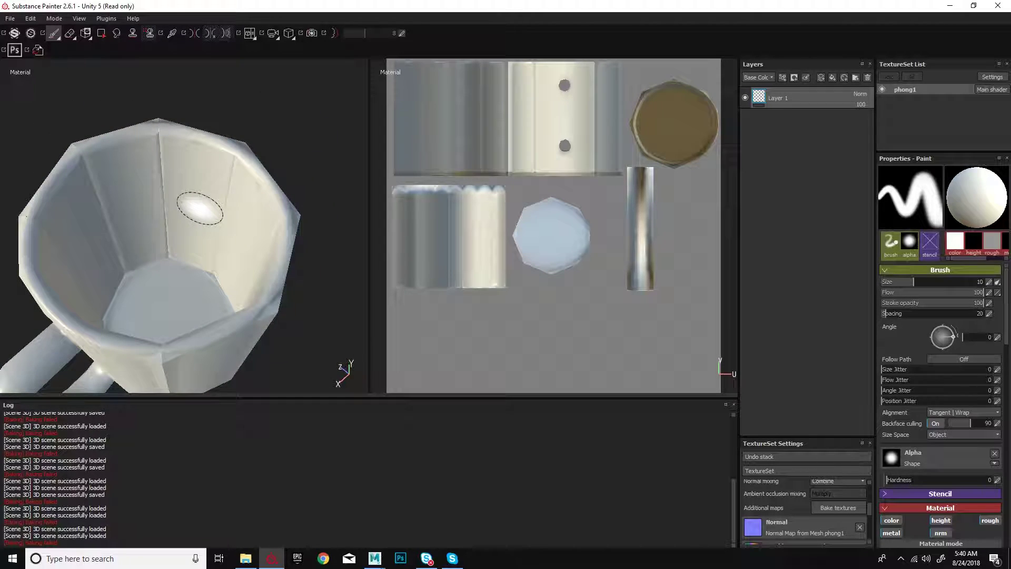
{"action": "mouse_move", "coordinate": [265, 292]}
{"action": "left_mouse_down", "text": "alt"}
{"action": "mouse_move", "coordinate": [327, 250]}
{"action": "mouse_move", "coordinate": [204, 285]}
{"action": "mouse_move", "coordinate": [196, 182]}
{"action": "mouse_move", "coordinate": [230, 250]}
{"action": "mouse_move", "coordinate": [249, 237]}
{"action": "mouse_move", "coordinate": [179, 276]}
{"action": "mouse_move", "coordinate": [226, 242]}
{"action": "mouse_move", "coordinate": [291, 228]}
{"action": "mouse_move", "coordinate": [272, 243]}
{"action": "left_mouse_up", "text": "alt"}
{"action": "scroll", "coordinate": [214, 266], "scroll_direction": "up", "scroll_amount": 5}
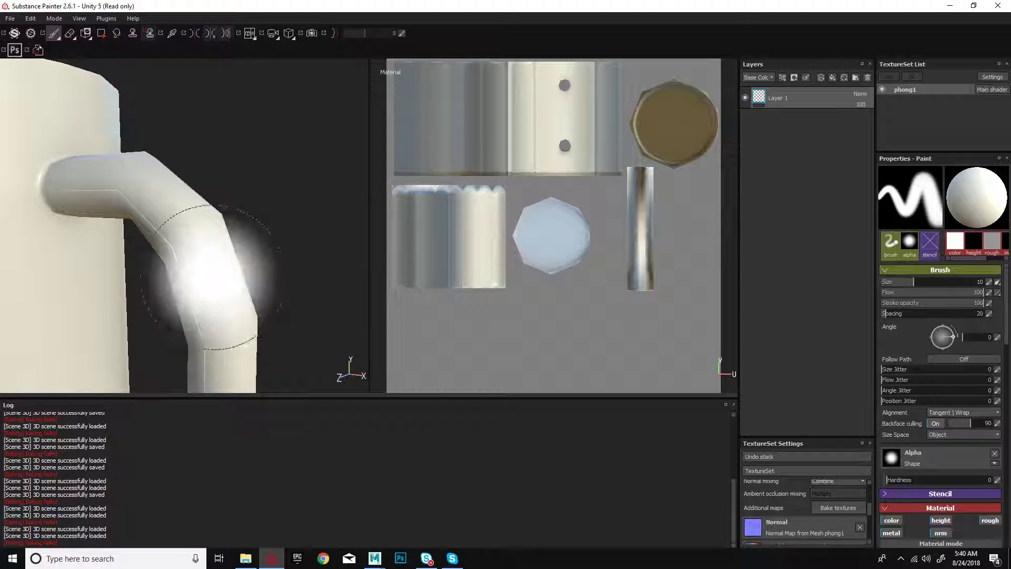
{"action": "left_click_drag", "start_coordinate": [161, 176], "coordinate": [196, 174], "text": "alt"}
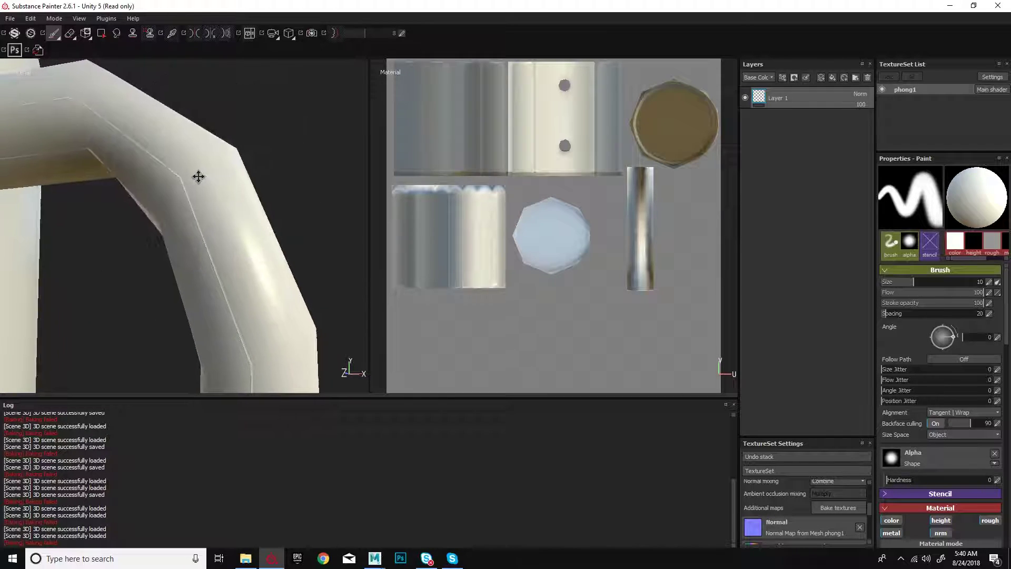
{"action": "scroll", "coordinate": [197, 174], "scroll_direction": "up", "scroll_amount": 3}
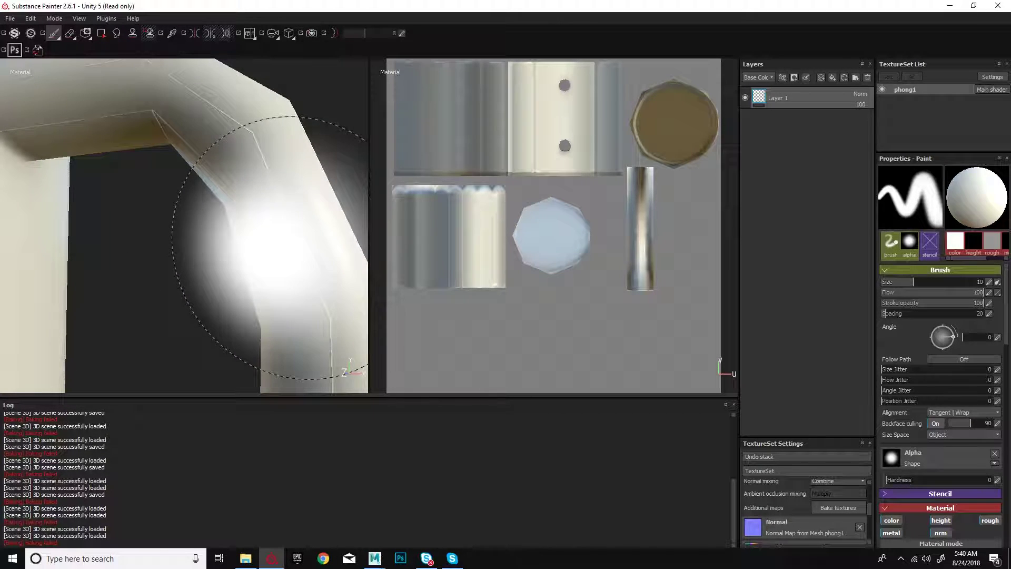
- Switch to Maya LT and isolate the low-poly mug Mug_Lo1 in the perspective view
{"action": "key", "text": "alt+Tab"}
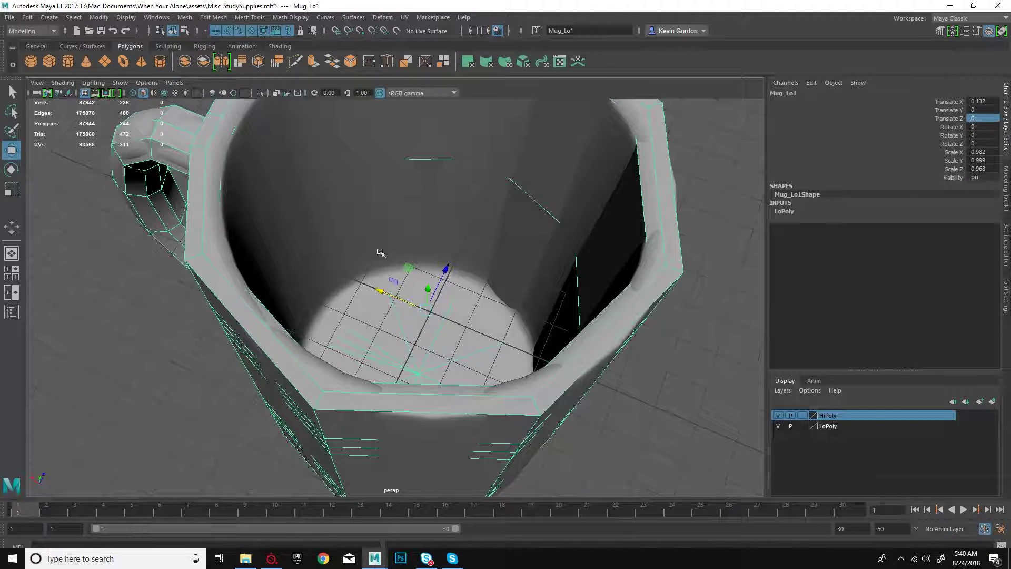
{"action": "scroll", "coordinate": [562, 240], "scroll_direction": "down", "scroll_amount": 6}
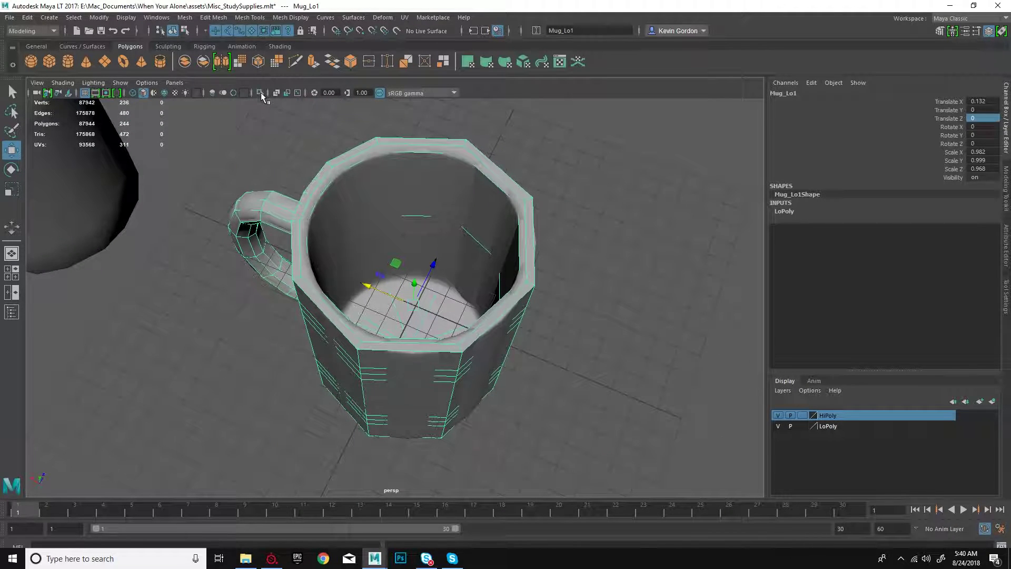
{"action": "left_click", "coordinate": [261, 93]}
{"action": "mouse_move", "coordinate": [447, 295]}
{"action": "left_mouse_down", "text": "alt"}
{"action": "mouse_move", "coordinate": [445, 237]}
{"action": "mouse_move", "coordinate": [446, 291]}
{"action": "left_mouse_up", "text": "alt"}
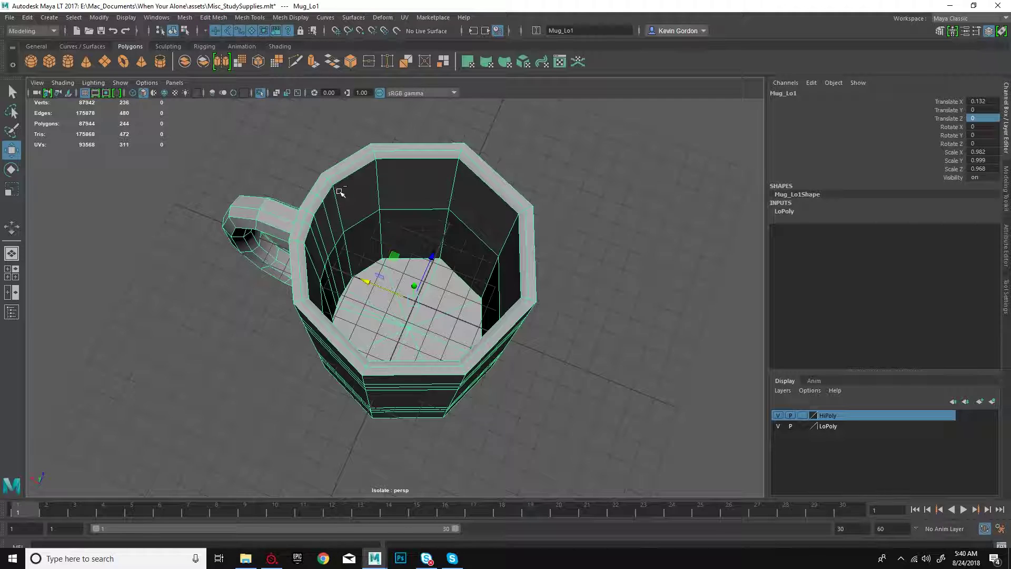
- Insert vertical edge loops with edge flow between the existing edges around the low-poly mug's body to round its walls, and return to object mode
{"action": "key", "text": "g"}
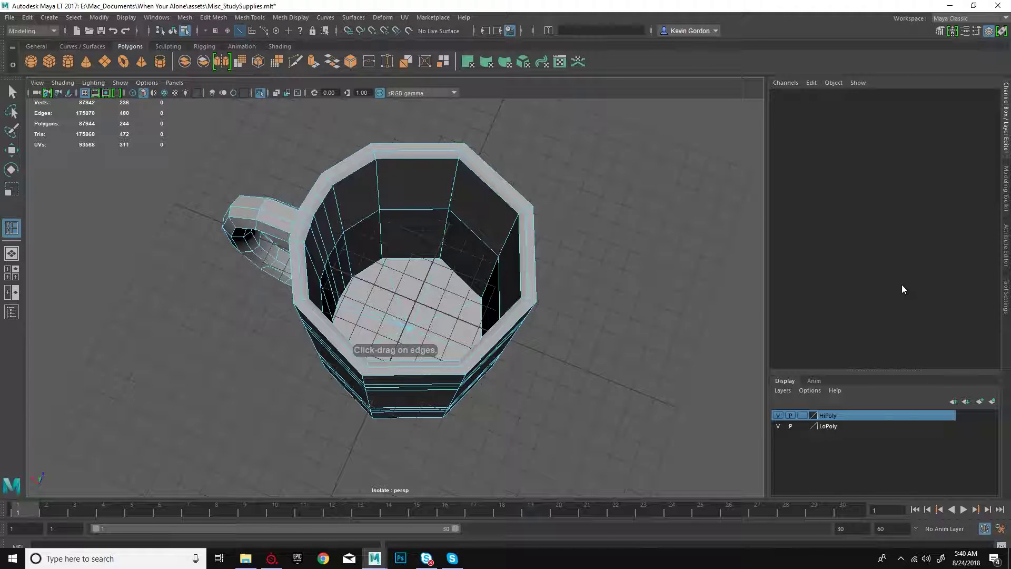
{"action": "left_click", "coordinate": [1006, 296]}
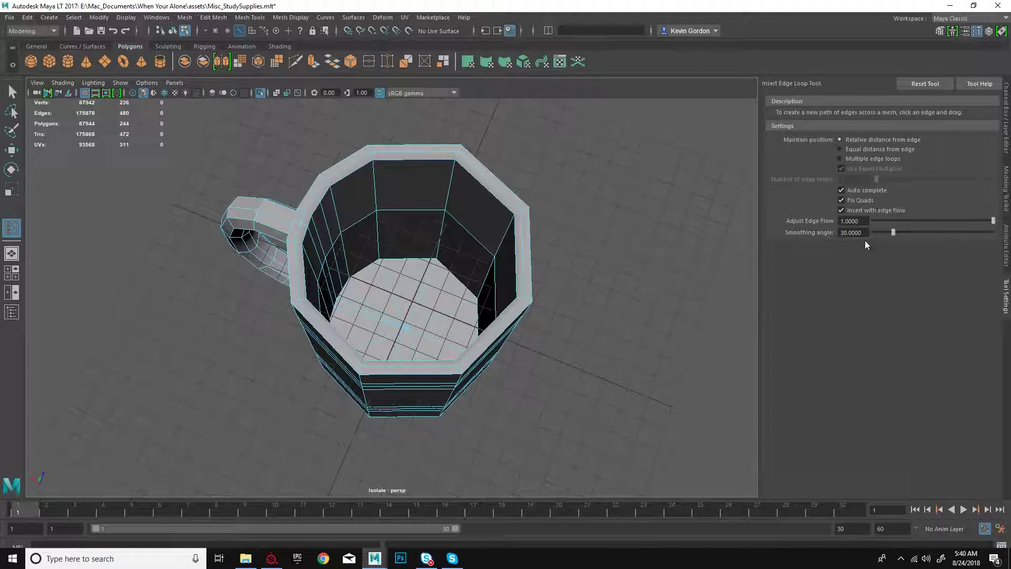
{"action": "left_click", "coordinate": [422, 162]}
{"action": "left_click", "coordinate": [487, 189]}
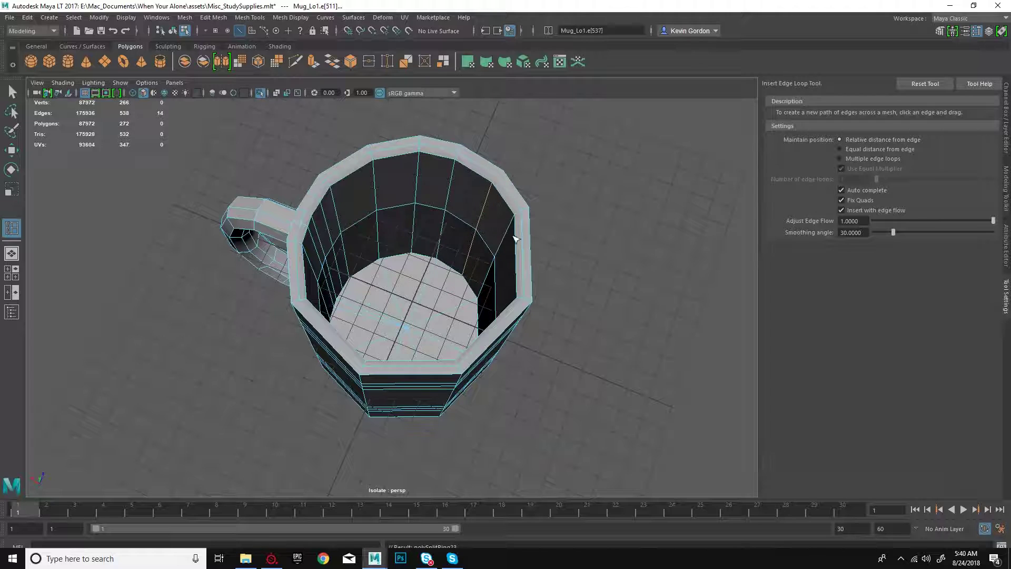
{"action": "left_click_drag", "start_coordinate": [516, 265], "coordinate": [527, 278]}
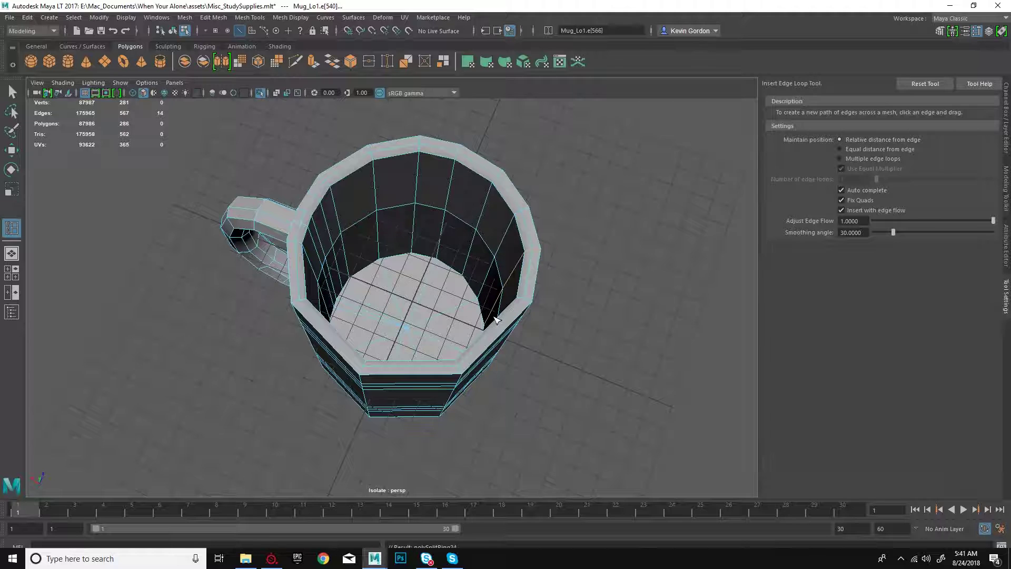
{"action": "left_click_drag", "start_coordinate": [494, 333], "coordinate": [411, 358], "text": "alt"}
{"action": "left_click_drag", "start_coordinate": [328, 338], "coordinate": [296, 284]}
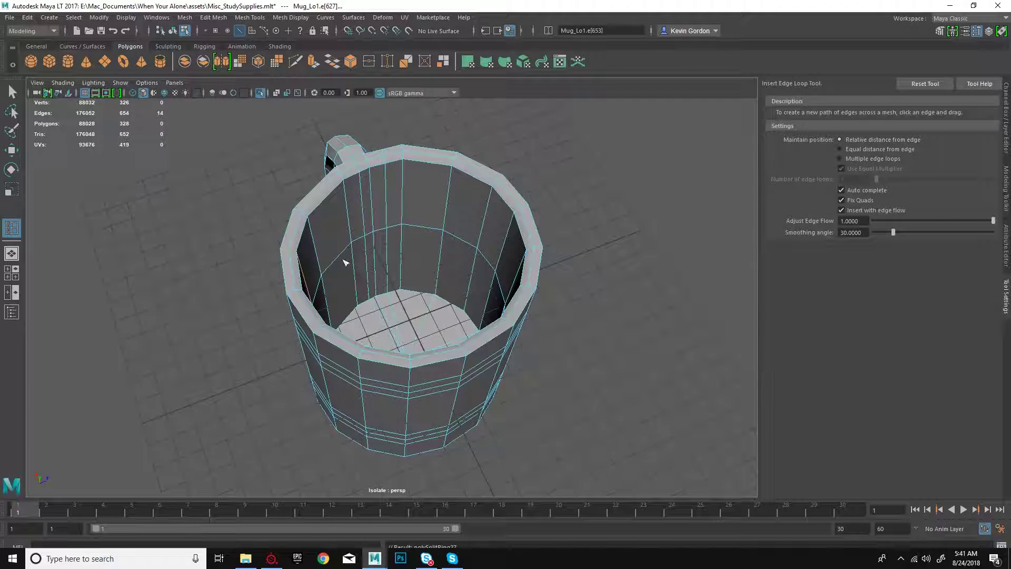
{"action": "key", "text": "w"}
{"action": "right_click_drag", "start_coordinate": [410, 214], "coordinate": [447, 205]}
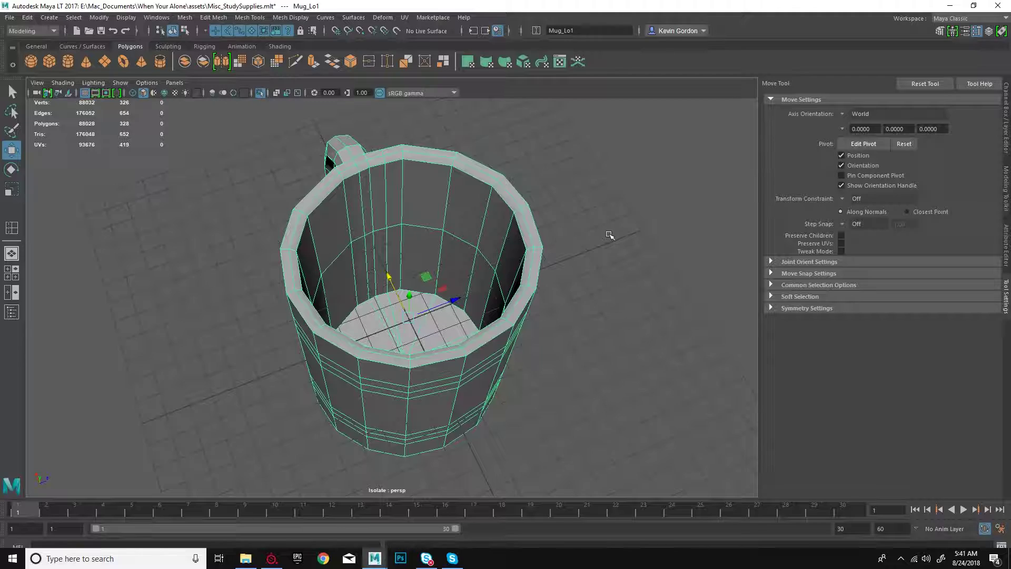
- Turn off the isolation and compare the low-poly mug's rim and walls with the overlapping high-poly mug
{"action": "left_click", "coordinate": [609, 235]}
{"action": "left_click", "coordinate": [262, 93]}
{"action": "left_click_drag", "start_coordinate": [406, 254], "coordinate": [468, 261], "text": "alt"}
{"action": "left_click", "coordinate": [418, 346]}
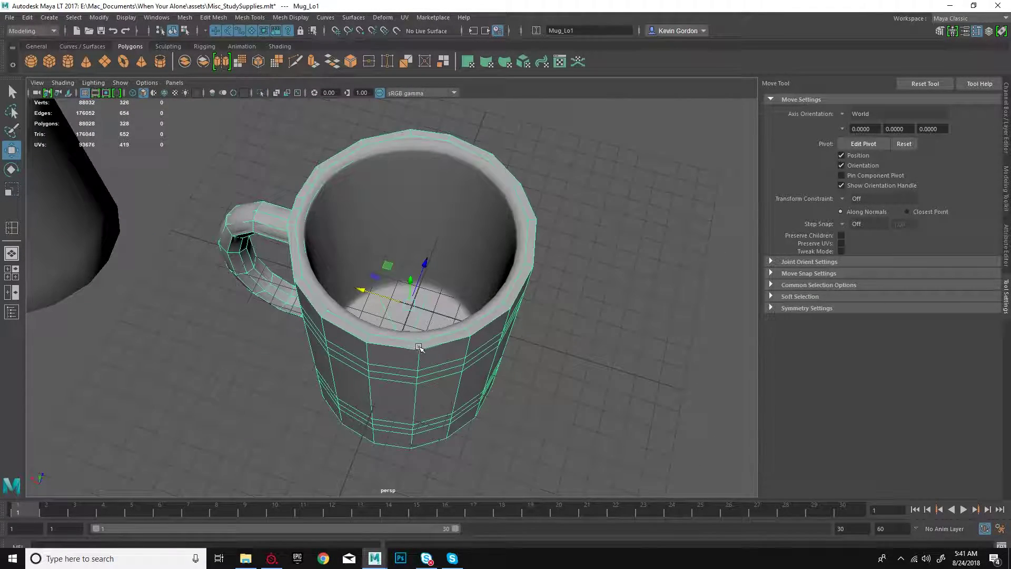
{"action": "left_click_drag", "start_coordinate": [419, 345], "coordinate": [403, 366], "text": "alt"}
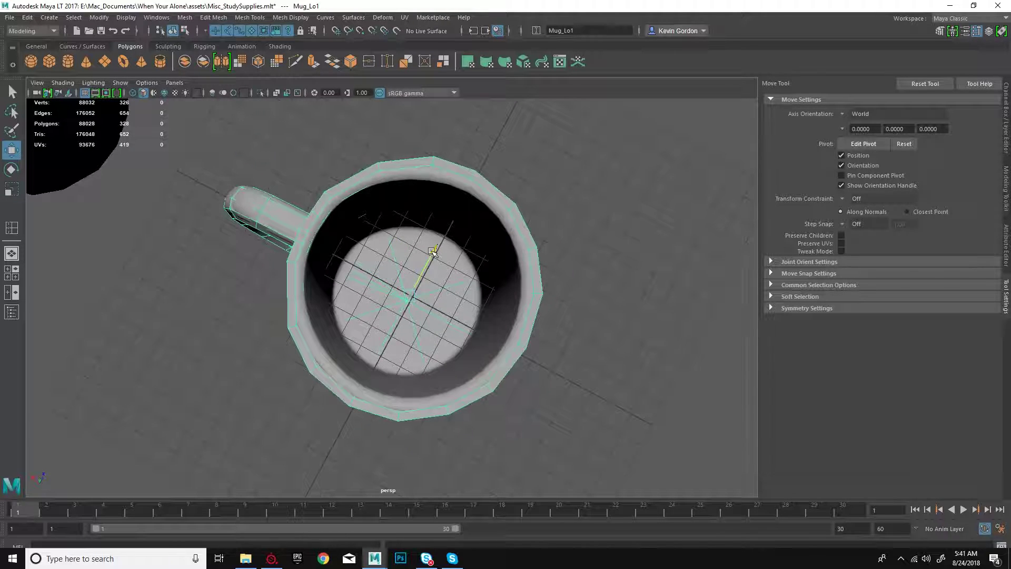
- Nudge Mug_Lo1 slightly along the Z and X axes to align its rim and walls with the high-poly mug
{"action": "key", "text": "r"}
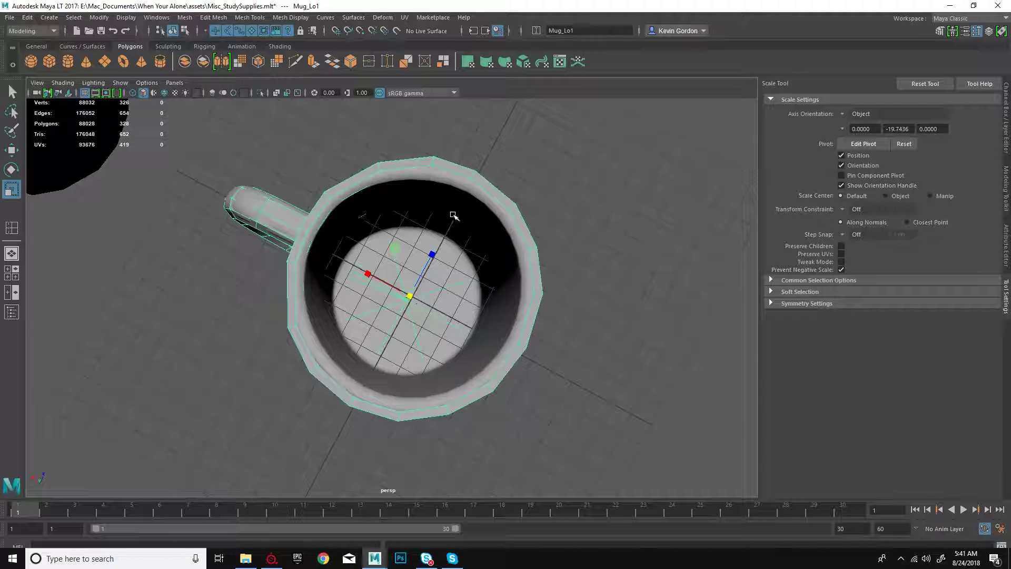
{"action": "left_click", "coordinate": [481, 173]}
{"action": "left_click", "coordinate": [481, 172]}
{"action": "key", "text": "w"}
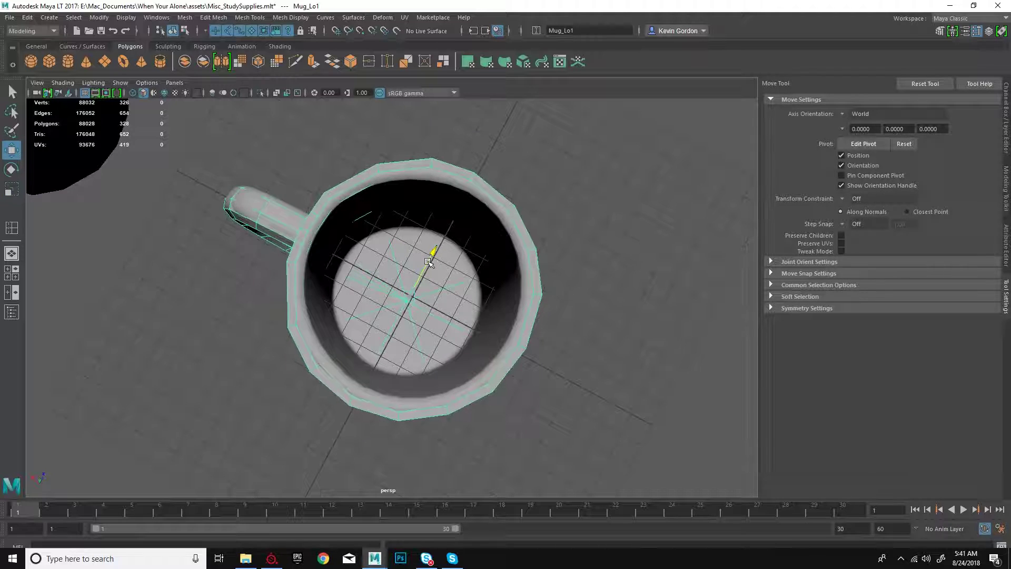
{"action": "left_click_drag", "start_coordinate": [427, 261], "coordinate": [430, 261]}
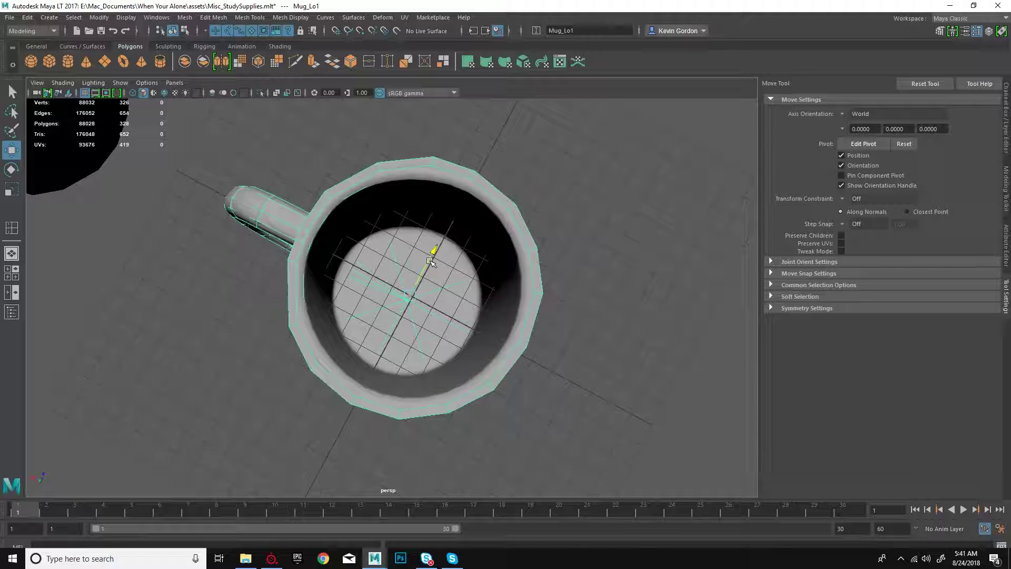
{"action": "left_click_drag", "start_coordinate": [431, 261], "coordinate": [441, 223], "text": "alt"}
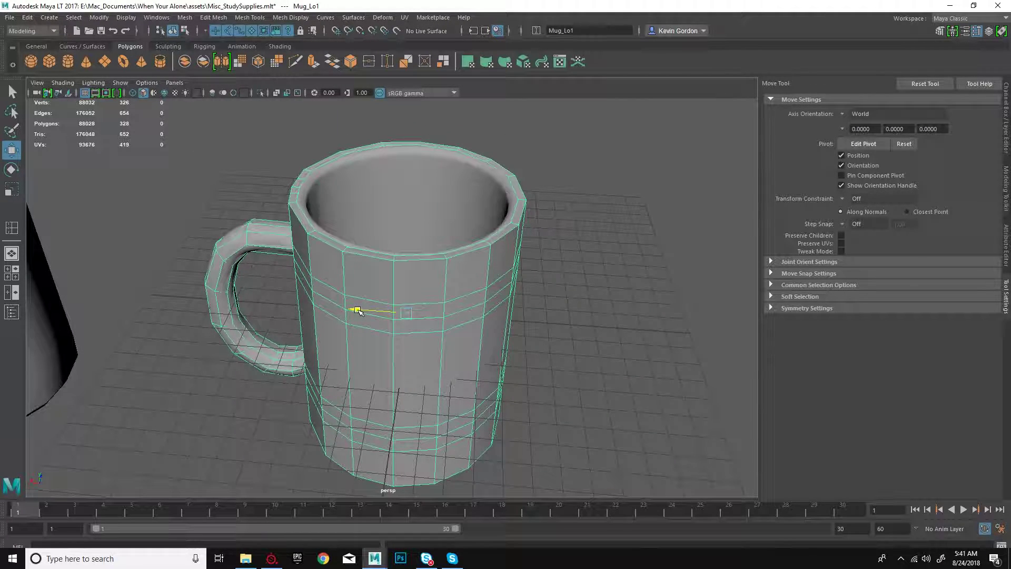
{"action": "left_click_drag", "start_coordinate": [357, 310], "coordinate": [356, 311]}
{"action": "left_click_drag", "start_coordinate": [377, 250], "coordinate": [456, 302], "text": "alt"}
- Export only the refined low-poly mug, Mug_Lo1, to the assets folder, replacing the existing Mug_Lo.fbx
{"action": "left_click", "coordinate": [282, 196]}
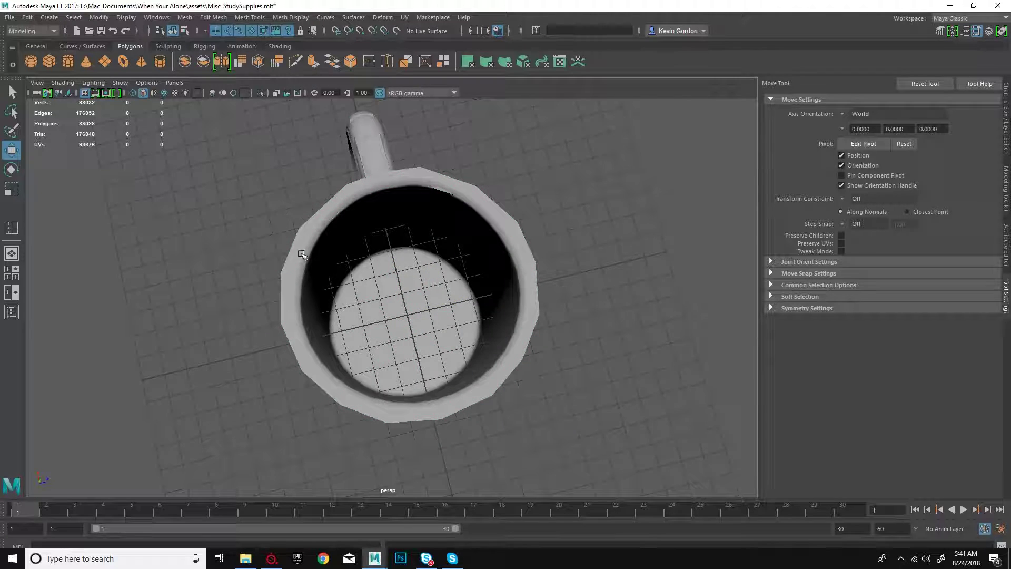
{"action": "left_click_drag", "start_coordinate": [282, 196], "coordinate": [354, 241], "text": "alt"}
{"action": "left_click", "coordinate": [310, 178]}
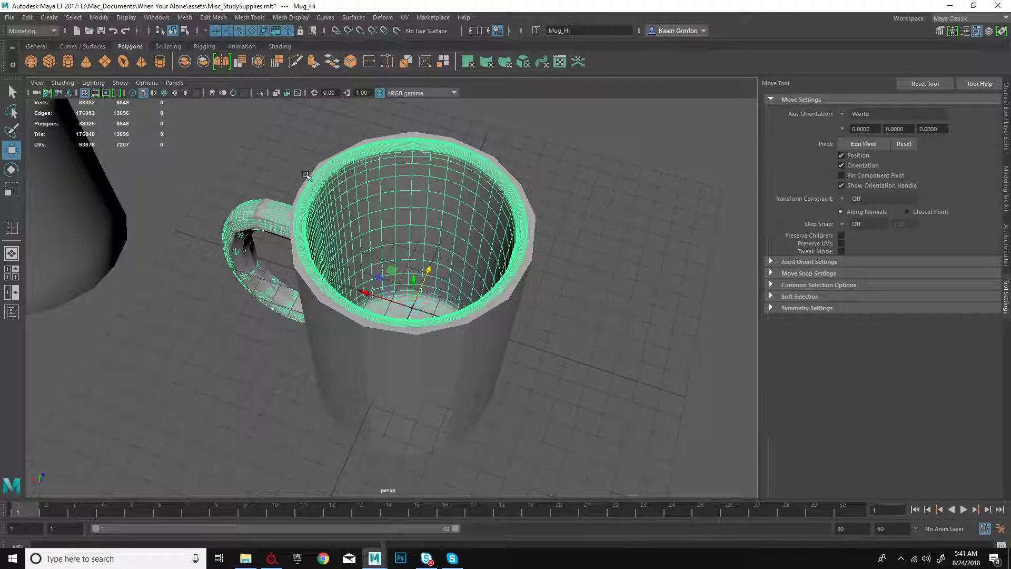
{"action": "left_click", "coordinate": [309, 174]}
{"action": "left_click", "coordinate": [9, 17]}
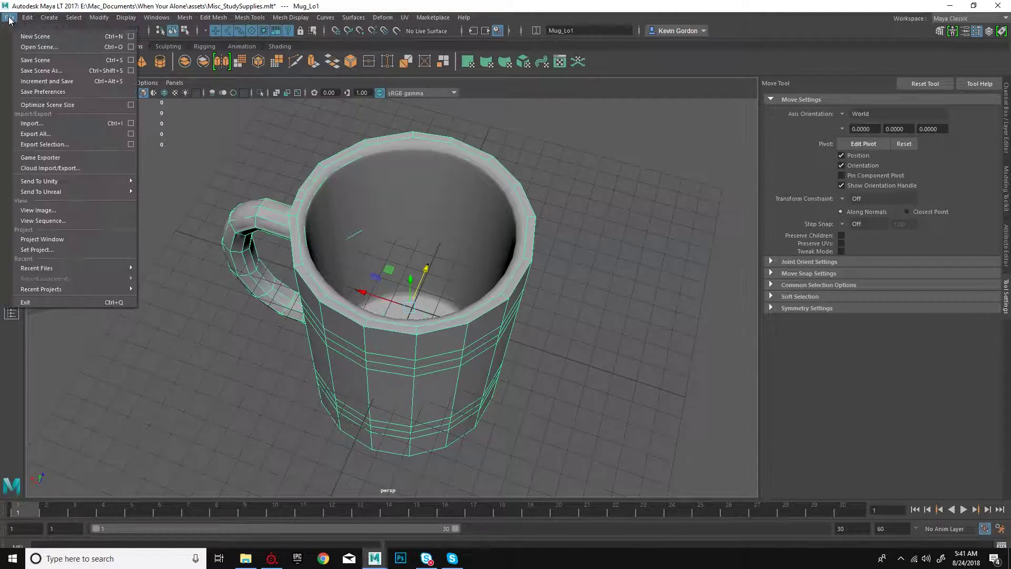
{"action": "left_click", "coordinate": [32, 131]}
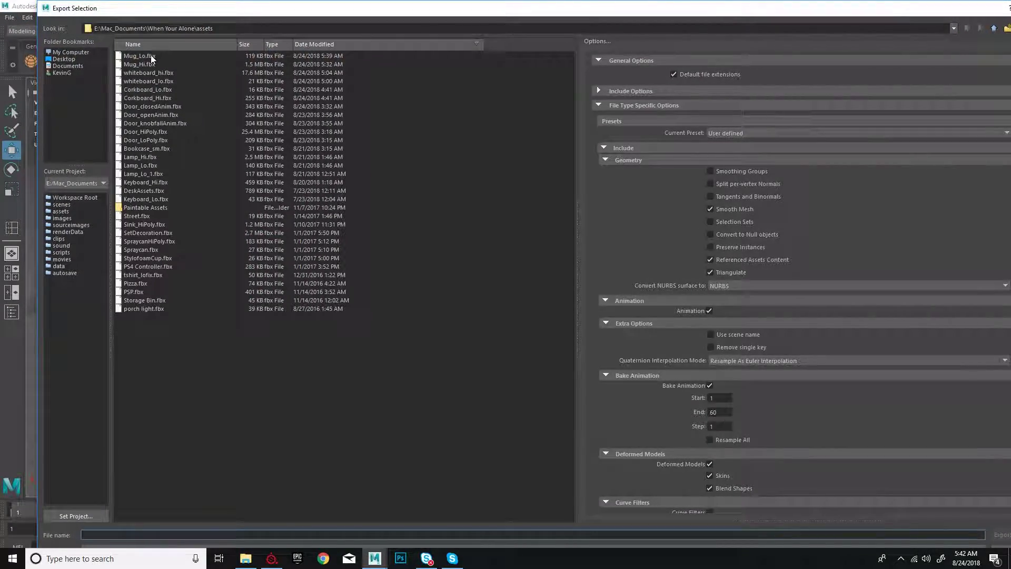
{"action": "double_click", "coordinate": [152, 57]}
{"action": "left_click", "coordinate": [520, 298]}
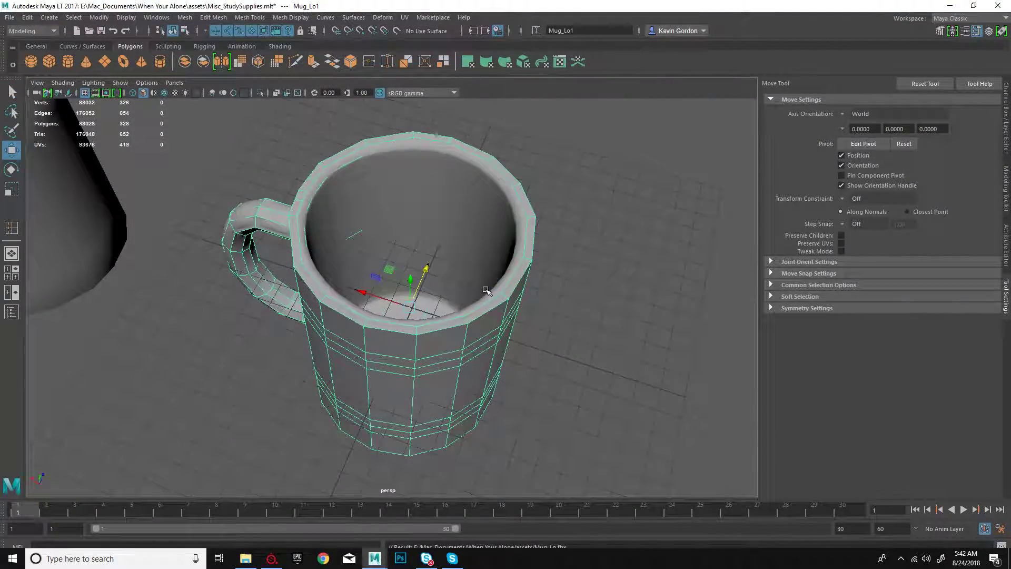
- Switch to Substance Painter and reload the updated Mug_Lo.fbx as the project's mesh
{"action": "key", "text": "alt+Tab"}
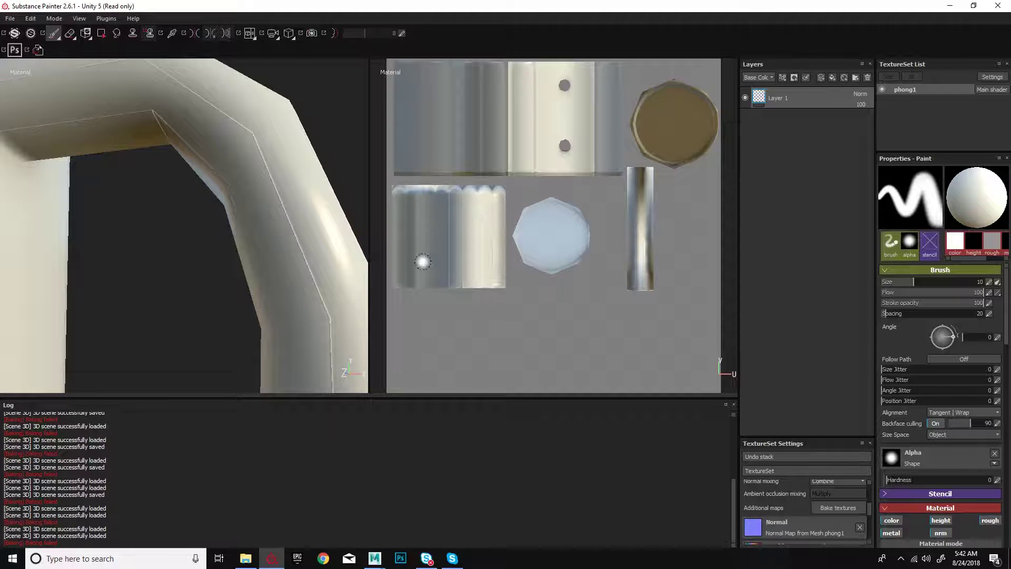
{"action": "left_click_drag", "start_coordinate": [259, 215], "coordinate": [169, 113], "text": "alt"}
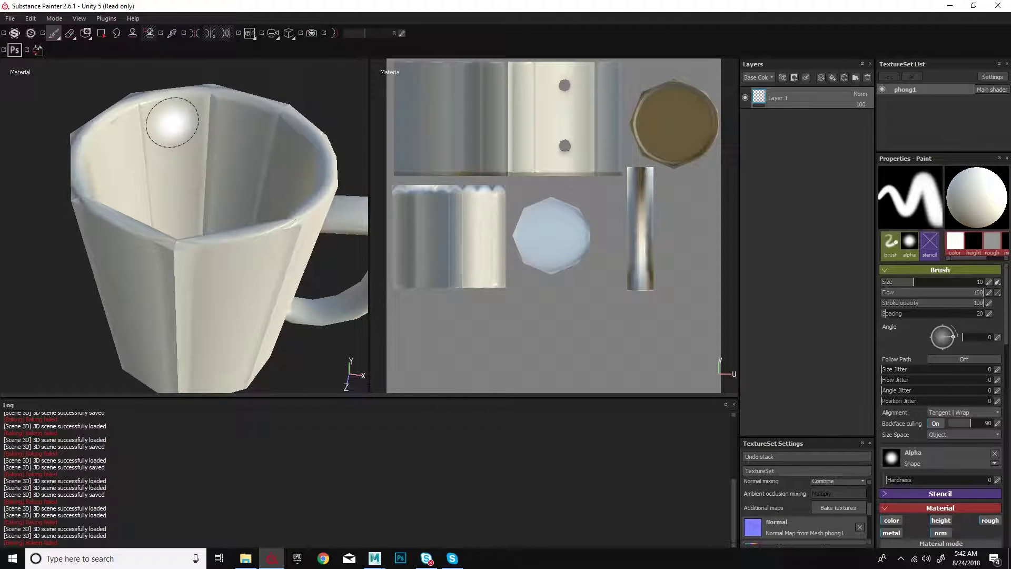
{"action": "left_click", "coordinate": [31, 18]}
{"action": "left_click", "coordinate": [43, 46]}
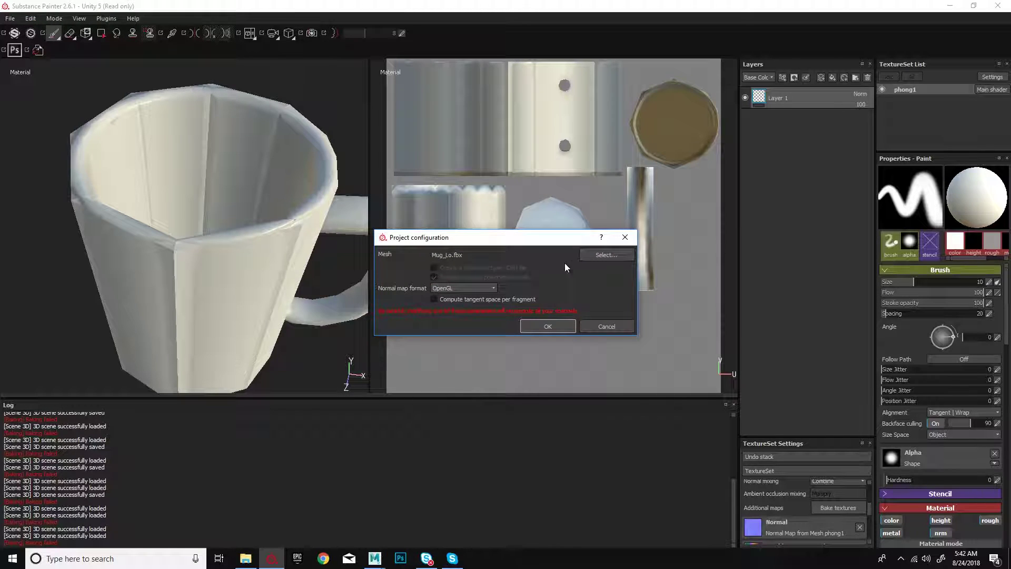
{"action": "left_click", "coordinate": [602, 256]}
{"action": "scroll", "coordinate": [512, 405], "scroll_direction": "down", "scroll_amount": 3}
{"action": "left_click", "coordinate": [513, 428]}
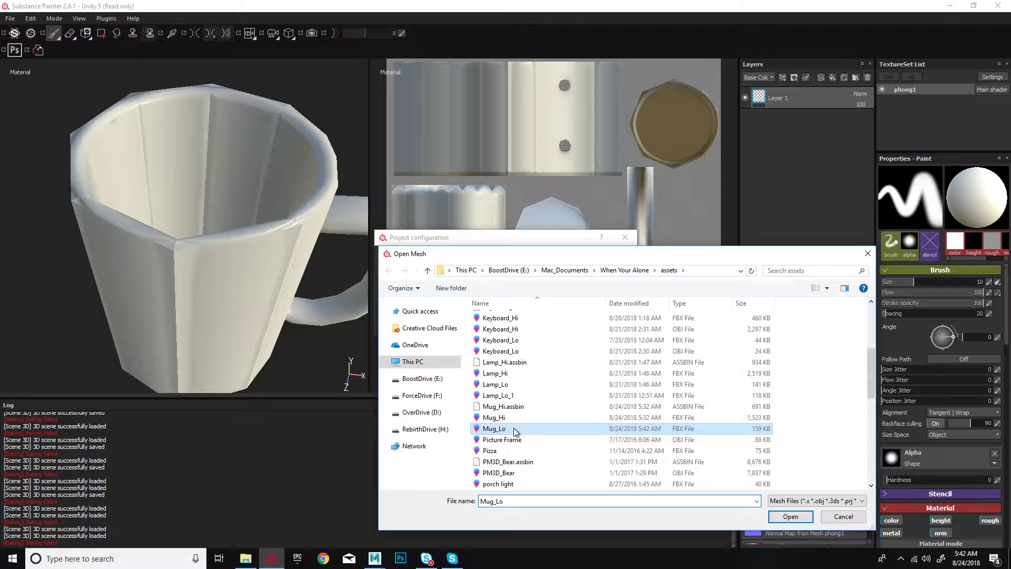
{"action": "double_click", "coordinate": [514, 428]}
{"action": "left_click", "coordinate": [543, 327]}
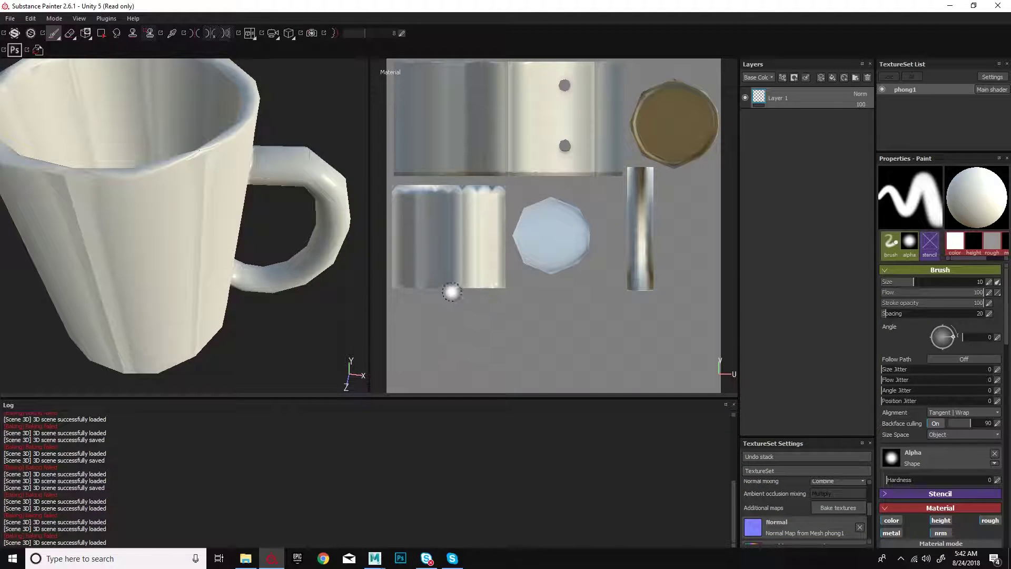
- Rebake the phong1 textures for the refined mug with the assigned high-definition mesh and the existing baking settings
{"action": "left_click_drag", "start_coordinate": [239, 211], "coordinate": [293, 240], "text": "alt"}
{"action": "left_click_drag", "start_coordinate": [238, 222], "coordinate": [198, 241], "text": "alt"}
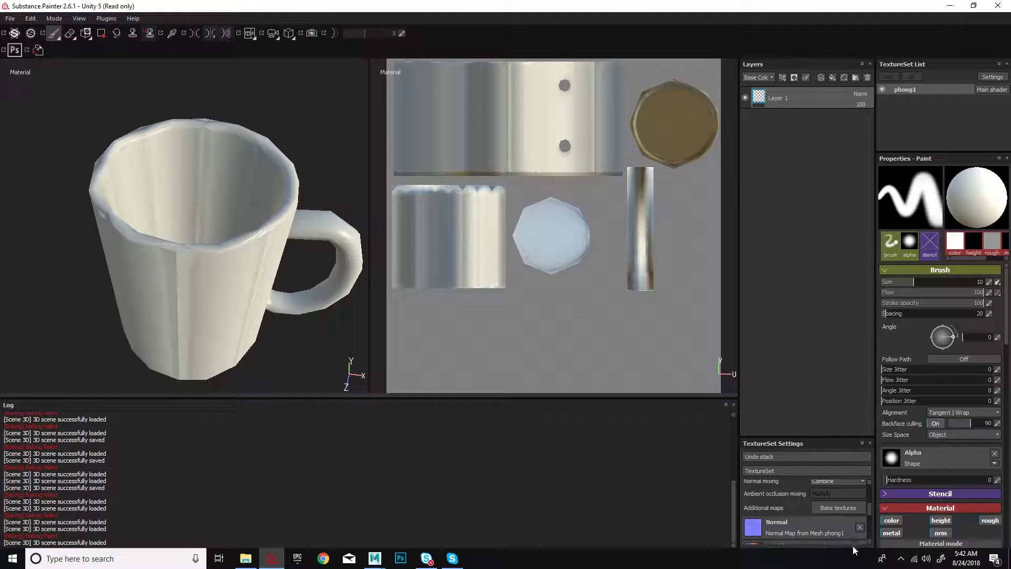
{"action": "left_click", "coordinate": [839, 507]}
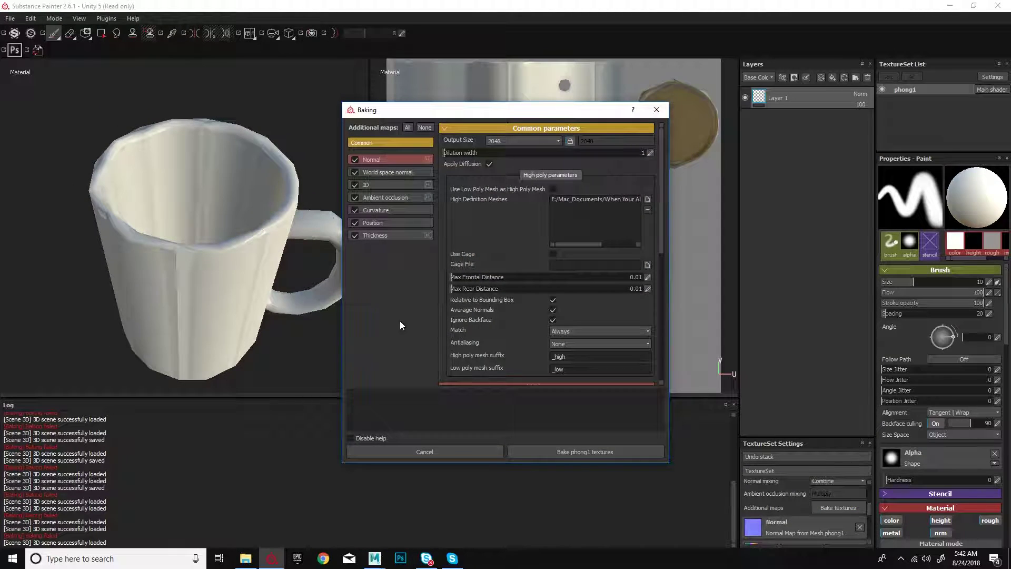
{"action": "left_click", "coordinate": [572, 454]}
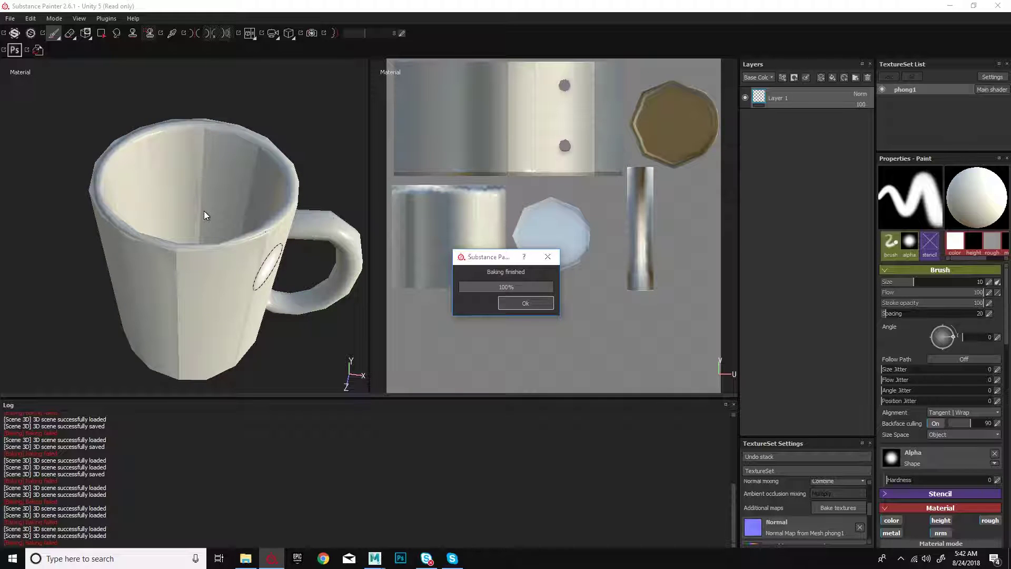
- Inspect the newly baked mug's interior, rim and handle for faceting and seams
{"action": "mouse_move", "coordinate": [165, 221]}
{"action": "right_mouse_down", "text": "alt"}
{"action": "mouse_move", "coordinate": [281, 263]}
{"action": "mouse_move", "coordinate": [296, 253]}
{"action": "right_mouse_up", "text": "alt"}
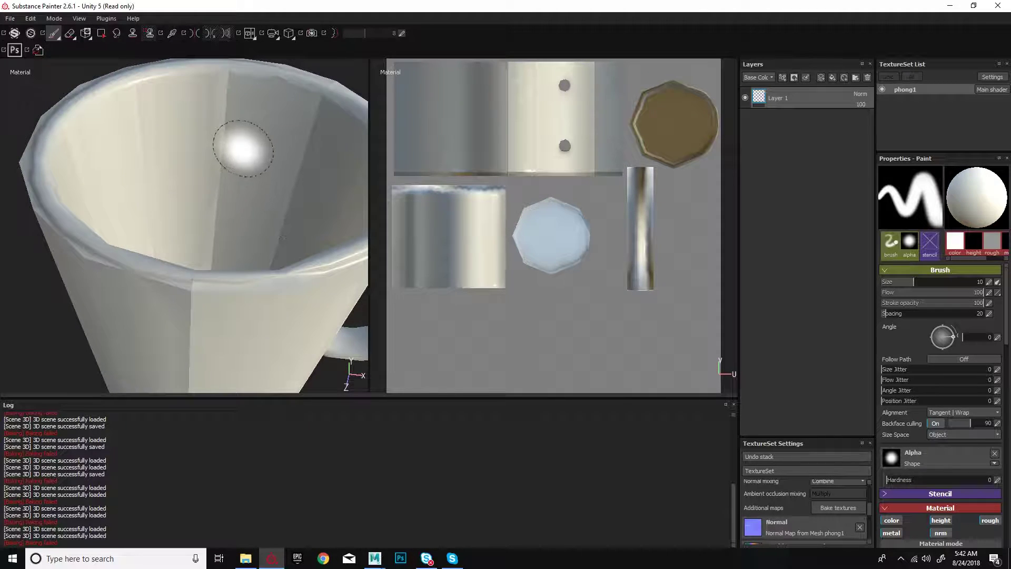
{"action": "left_click_drag", "start_coordinate": [307, 174], "coordinate": [86, 165], "text": "alt"}
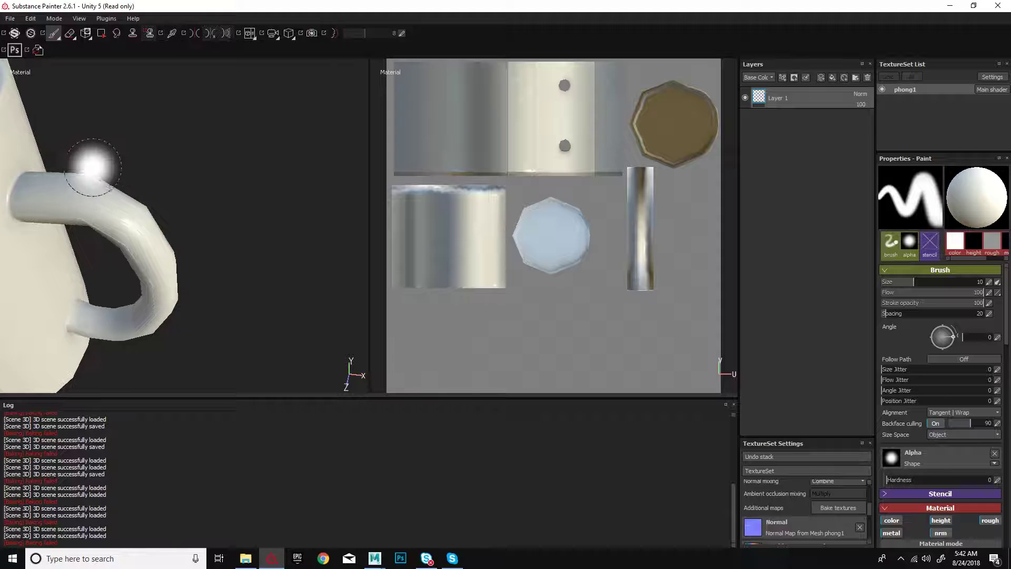
{"action": "right_click_drag", "start_coordinate": [85, 165], "coordinate": [296, 279], "text": "alt"}
{"action": "middle_click_drag", "start_coordinate": [247, 232], "coordinate": [84, 208], "text": "alt"}
{"action": "middle_click_drag", "start_coordinate": [129, 179], "coordinate": [264, 214], "text": "alt"}
- Reduce the brush size to 0.93 and paint a white test stroke along the upper section of the handle
{"action": "key", "text": "bracketleft"}
{"action": "key", "text": "bracketleft"}
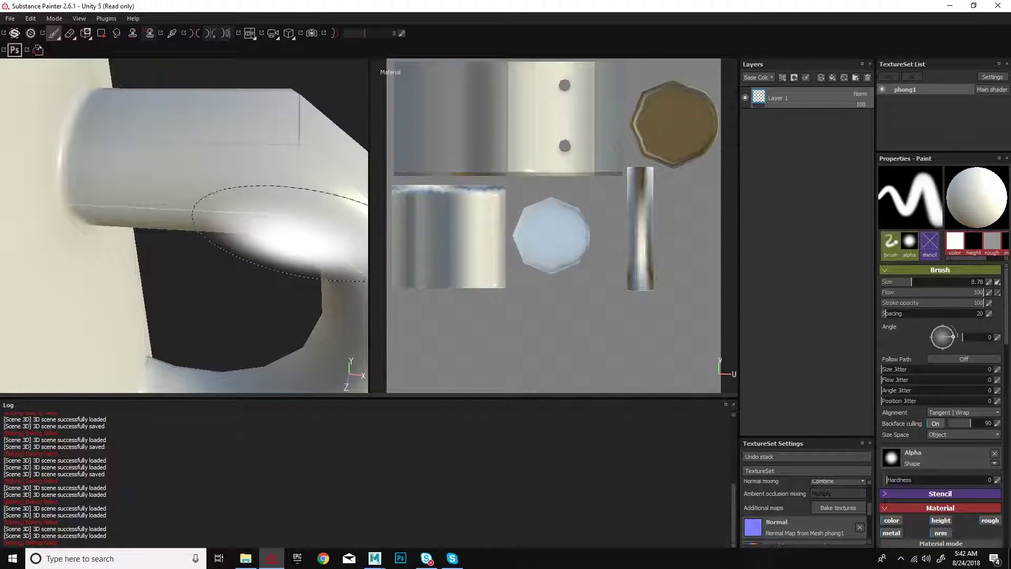
{"action": "right_click_drag", "start_coordinate": [221, 195], "coordinate": [118, 162], "text": "ctrl"}
{"action": "left_click_drag", "start_coordinate": [114, 157], "coordinate": [306, 165]}
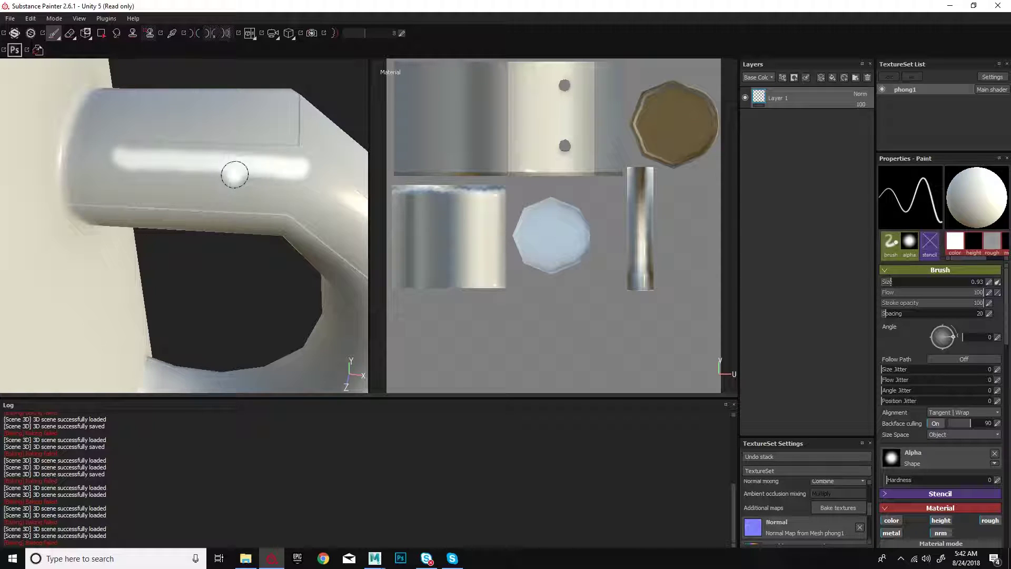
- Examine the whole mug again, focusing on the shading of its interior and outer wall facets
{"action": "right_click_drag", "start_coordinate": [354, 228], "coordinate": [88, 194], "text": "alt"}
{"action": "right_click_drag", "start_coordinate": [257, 214], "coordinate": [163, 208], "text": "alt"}
{"action": "left_click_drag", "start_coordinate": [163, 207], "coordinate": [251, 230], "text": "alt"}
{"action": "key", "text": "alt+Tab"}
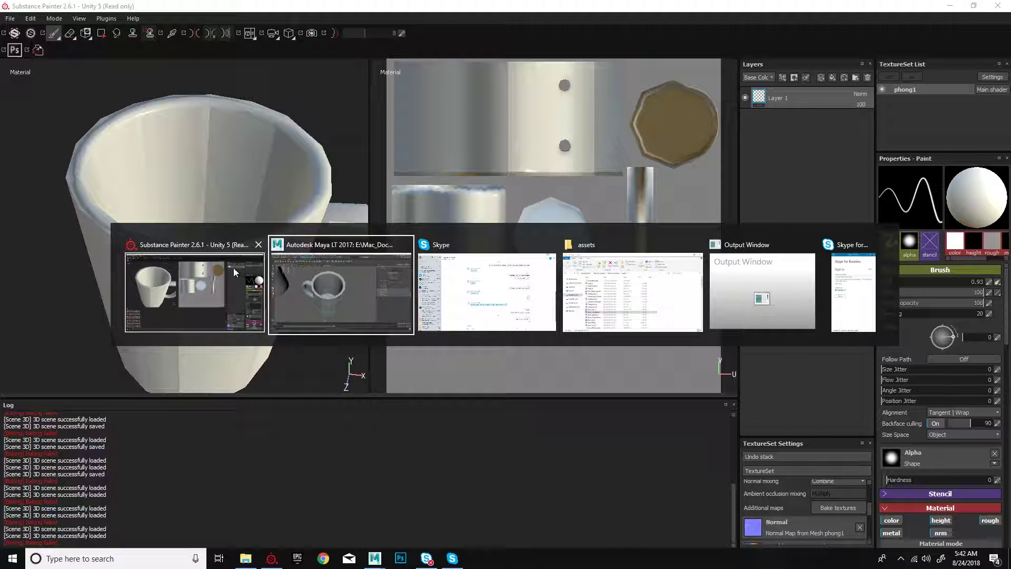
{"action": "left_click", "coordinate": [253, 274]}
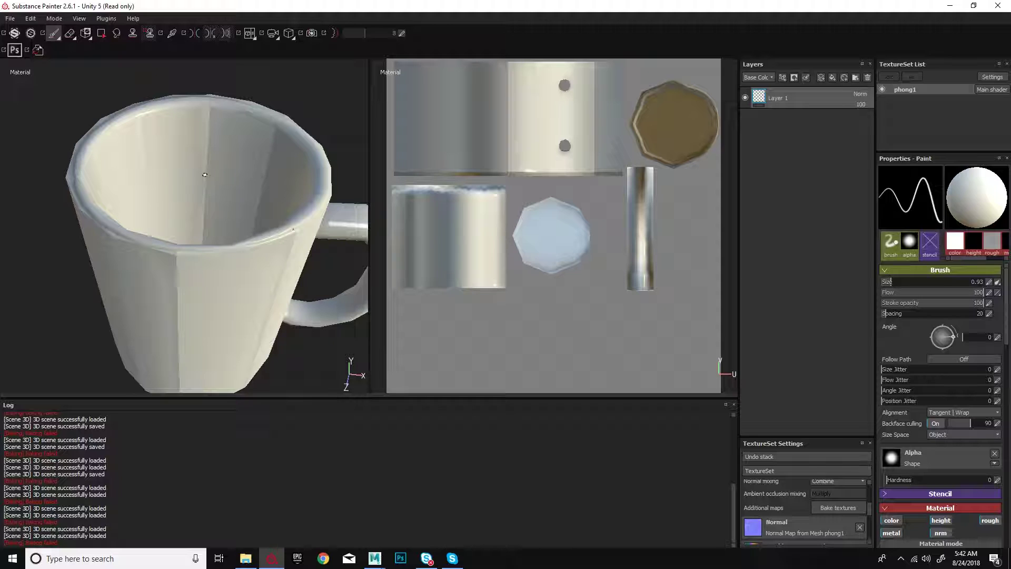
{"action": "key", "text": "alt"}
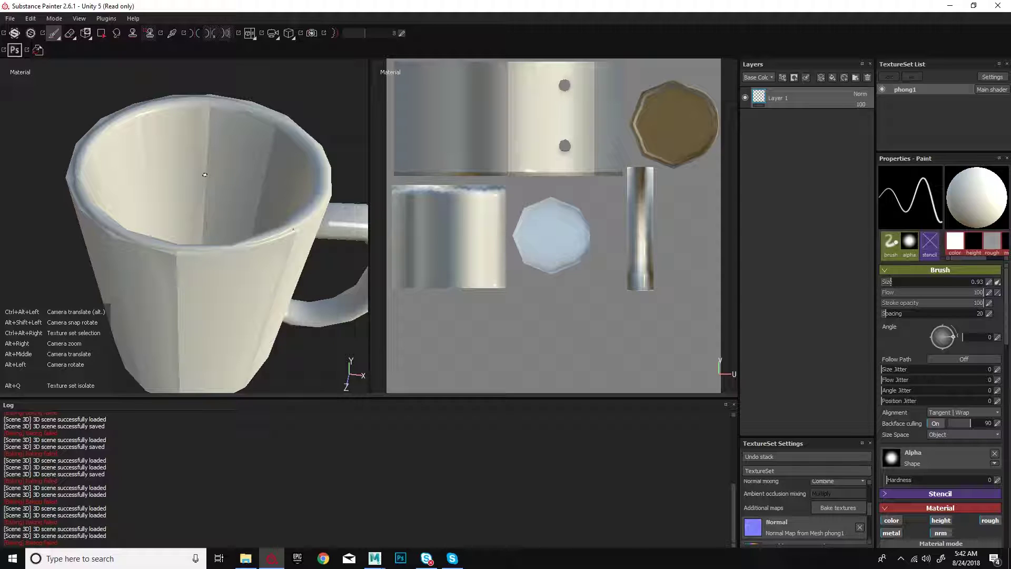
- Switch to Maya LT and soften all edges of the low-poly mug Mug_Lo1
{"action": "key", "text": "alt+Tab"}
{"action": "left_click", "coordinate": [320, 272]}
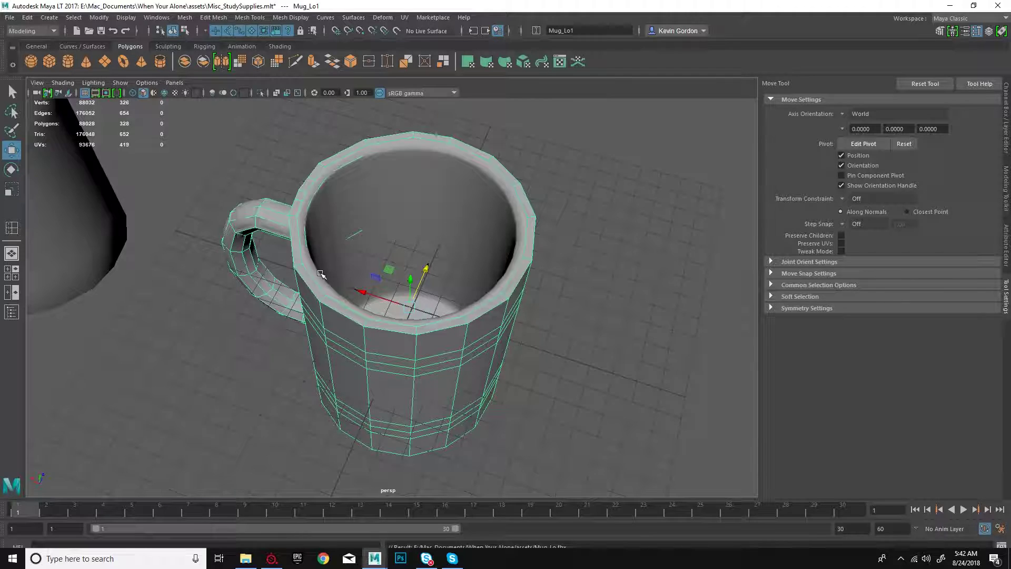
{"action": "left_click", "coordinate": [228, 190]}
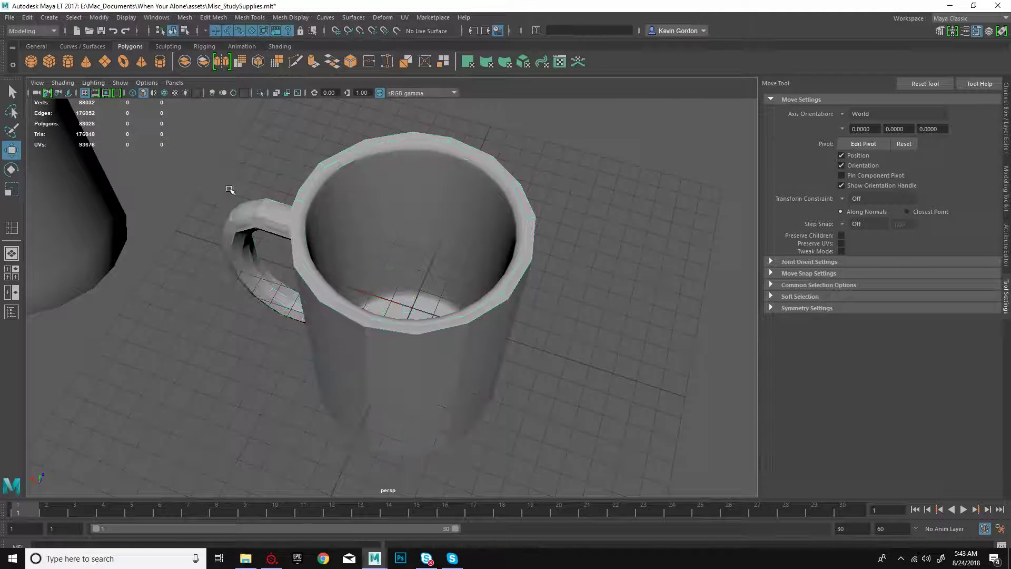
{"action": "left_click", "coordinate": [273, 215]}
{"action": "left_click", "coordinate": [266, 203]}
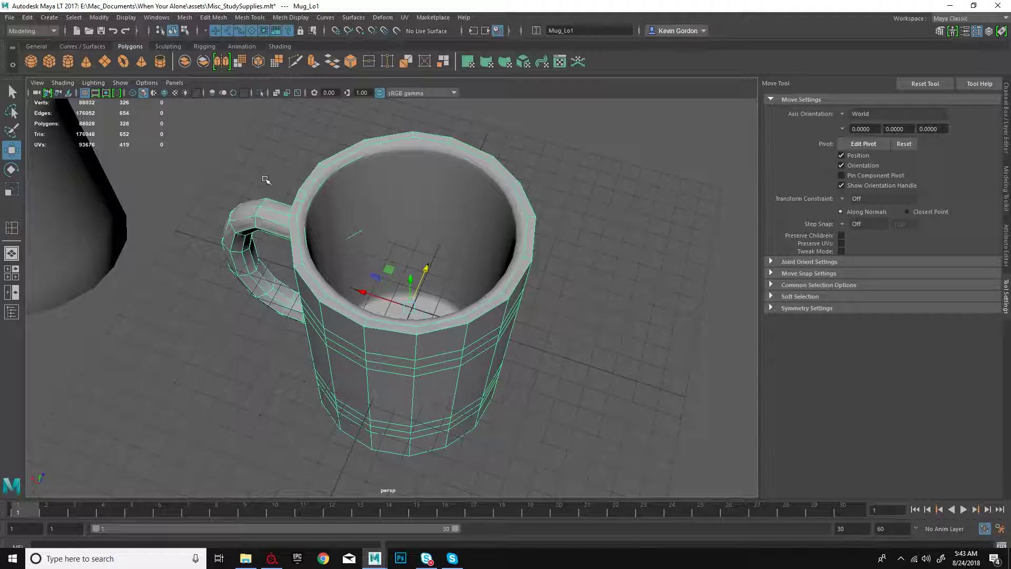
{"action": "left_click", "coordinate": [277, 19]}
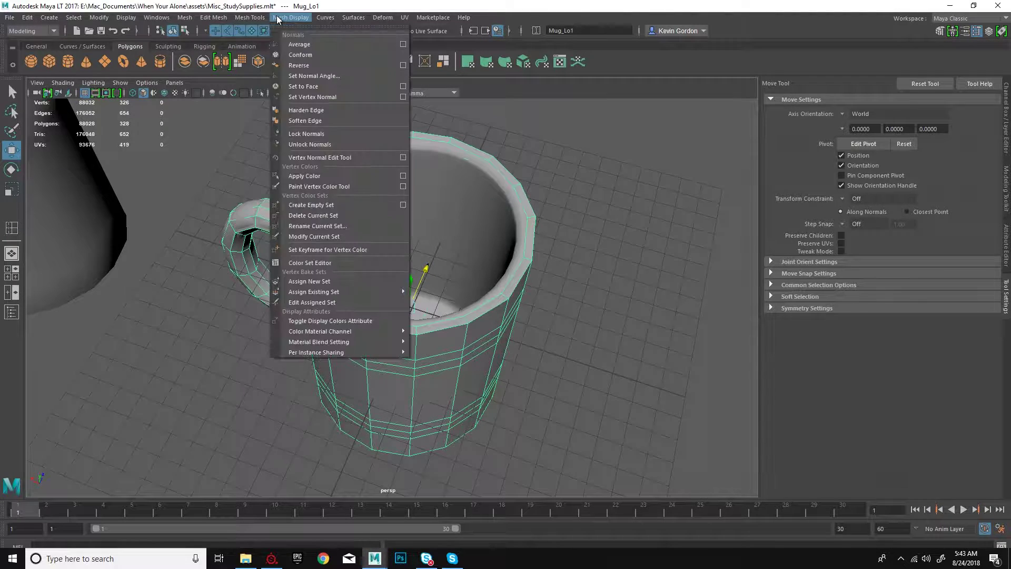
{"action": "left_click", "coordinate": [304, 120]}
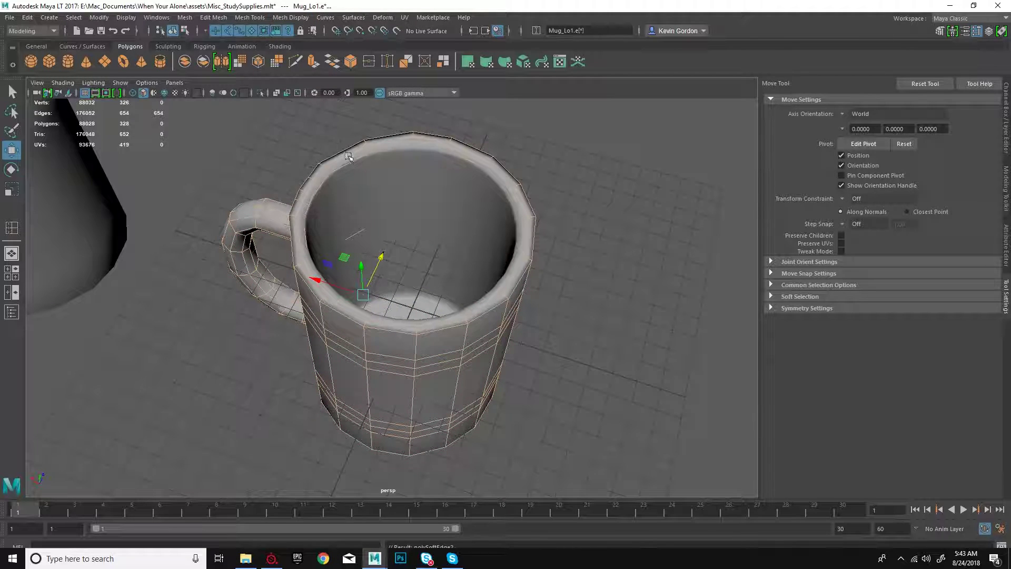
{"action": "left_click", "coordinate": [309, 169]}
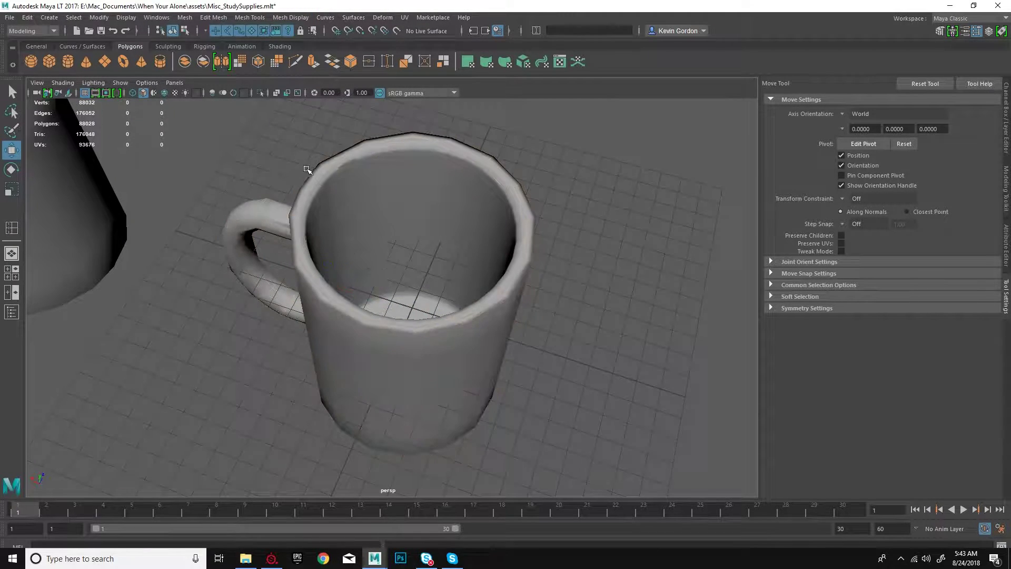
- Export the selected low-poly mug as Mug_Lo.fbx in the assets folder, replacing the existing file
{"action": "left_click", "coordinate": [316, 167]}
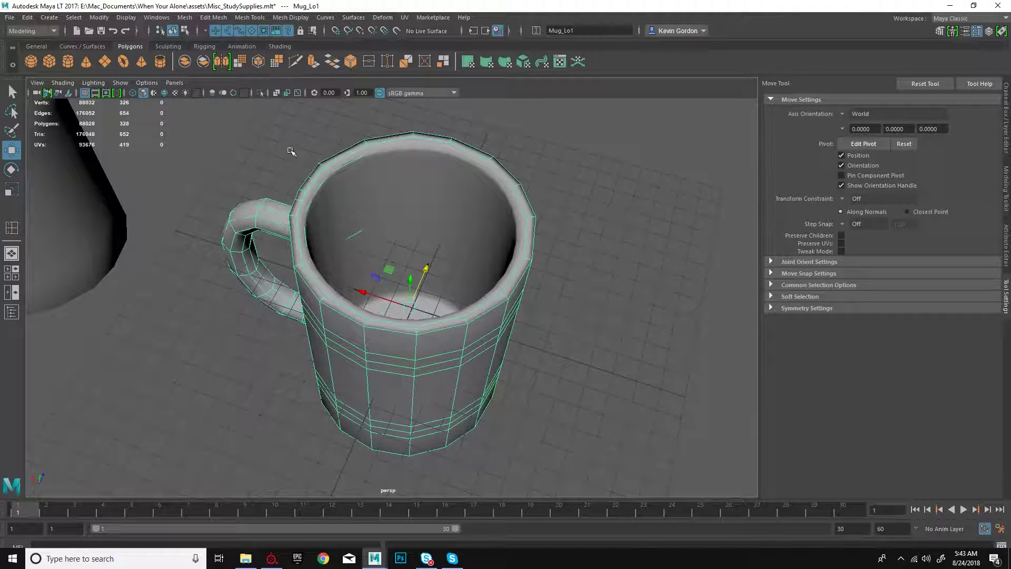
{"action": "left_click", "coordinate": [9, 17]}
{"action": "left_click", "coordinate": [80, 144]}
{"action": "double_click", "coordinate": [138, 55]}
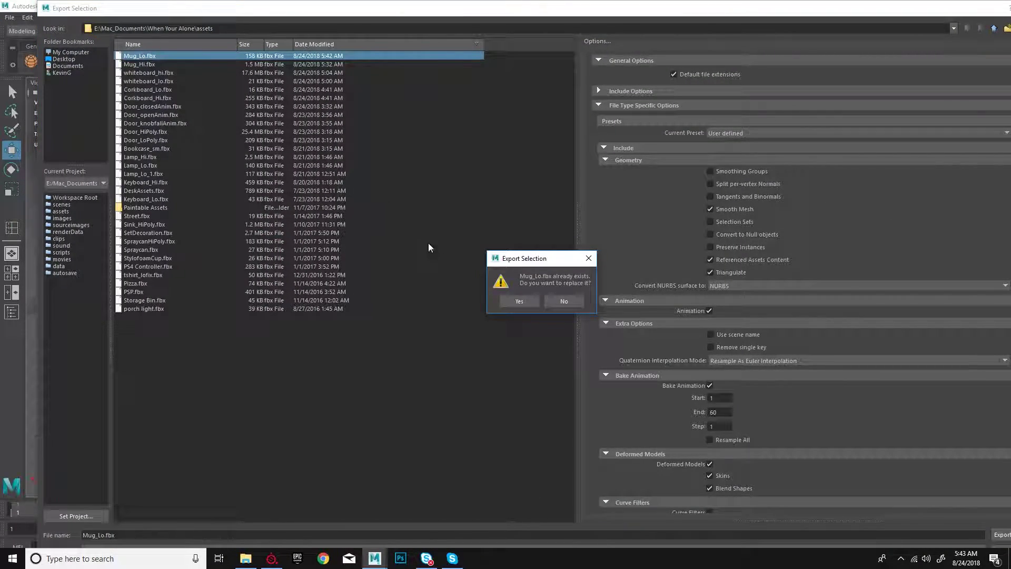
{"action": "left_click", "coordinate": [514, 299]}
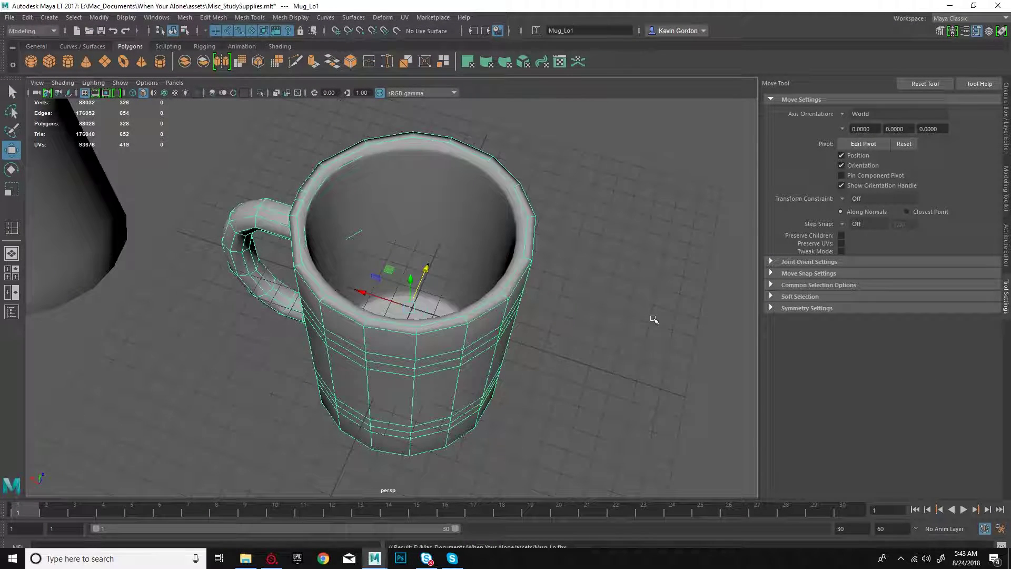
- Switch to Substance Painter and reload the re-exported Mug_Lo.fbx as the project mesh, preserving stroke positions
{"action": "key", "text": "alt+Tab"}
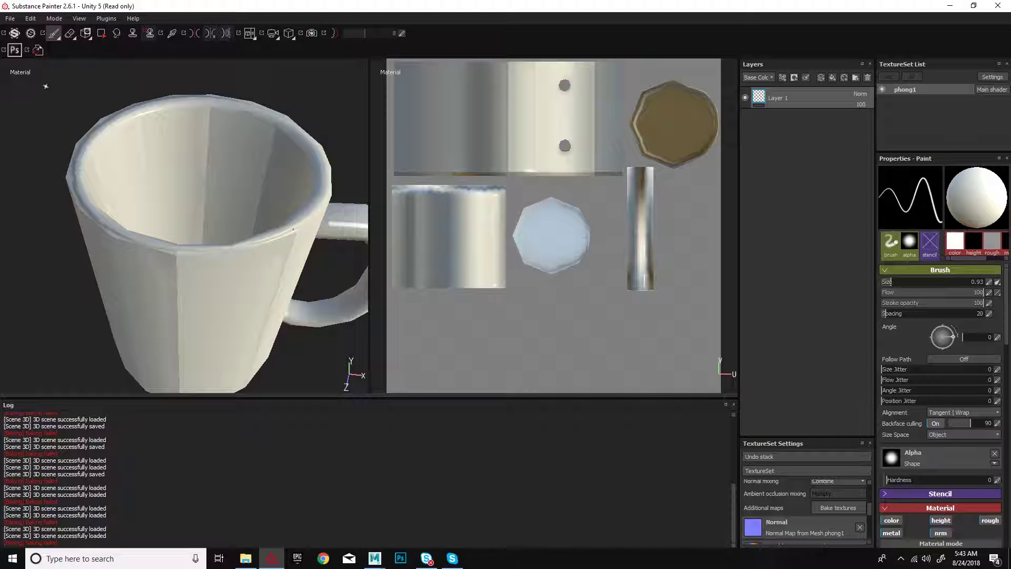
{"action": "left_click", "coordinate": [54, 18]}
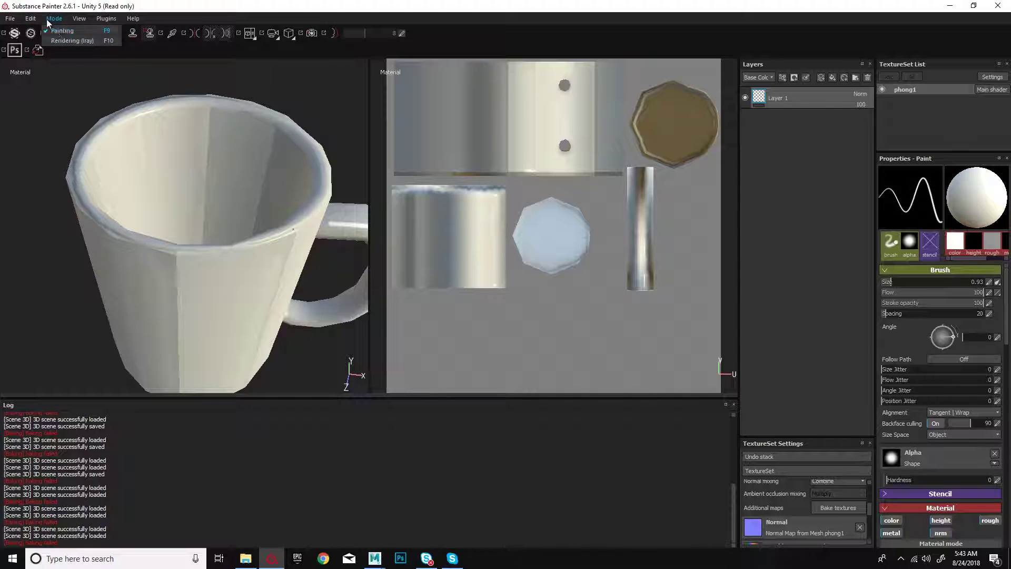
{"action": "mouse_move", "coordinate": [31, 18]}
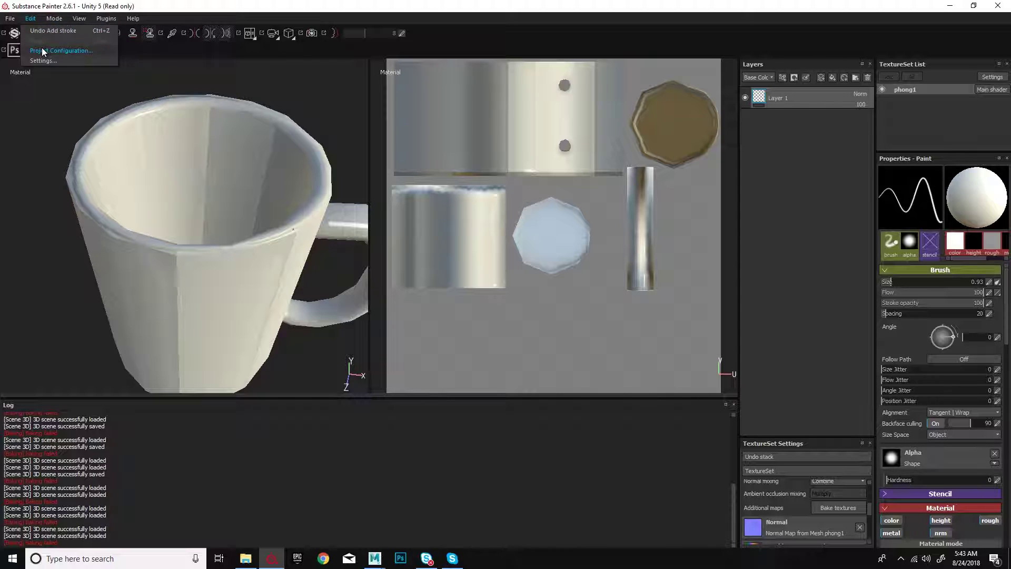
{"action": "left_click", "coordinate": [42, 51]}
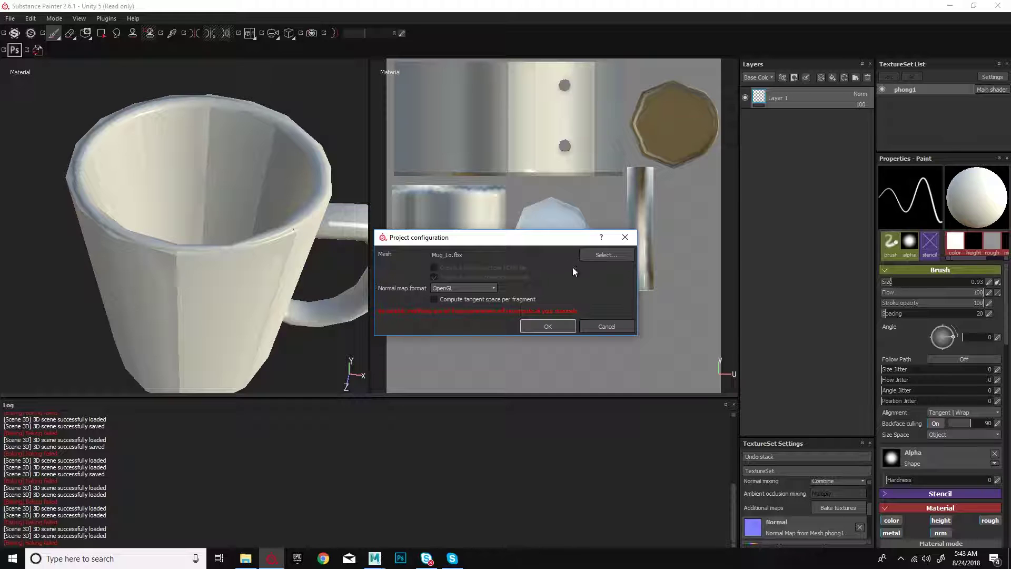
{"action": "left_click", "coordinate": [604, 256]}
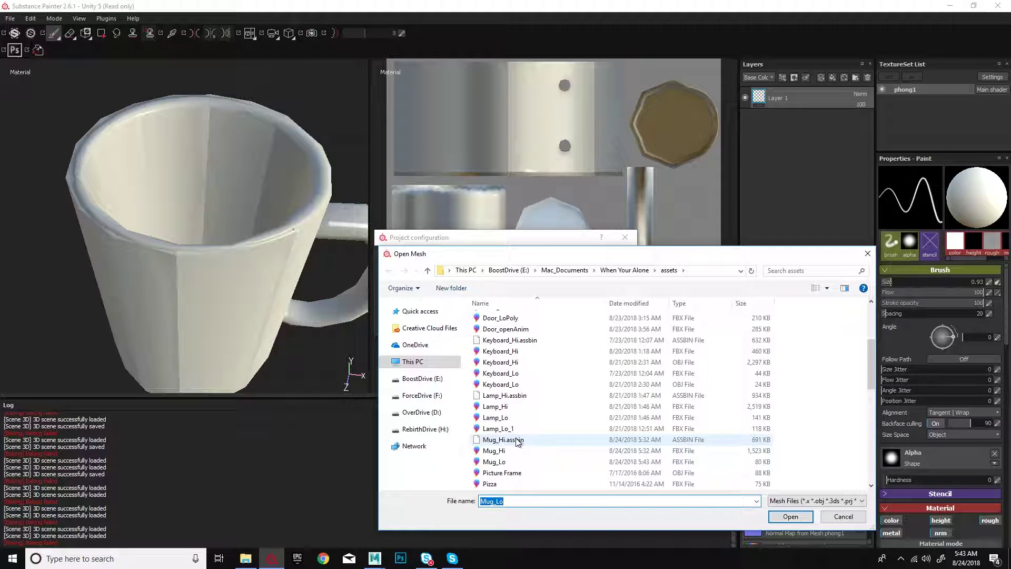
{"action": "key", "text": "Return"}
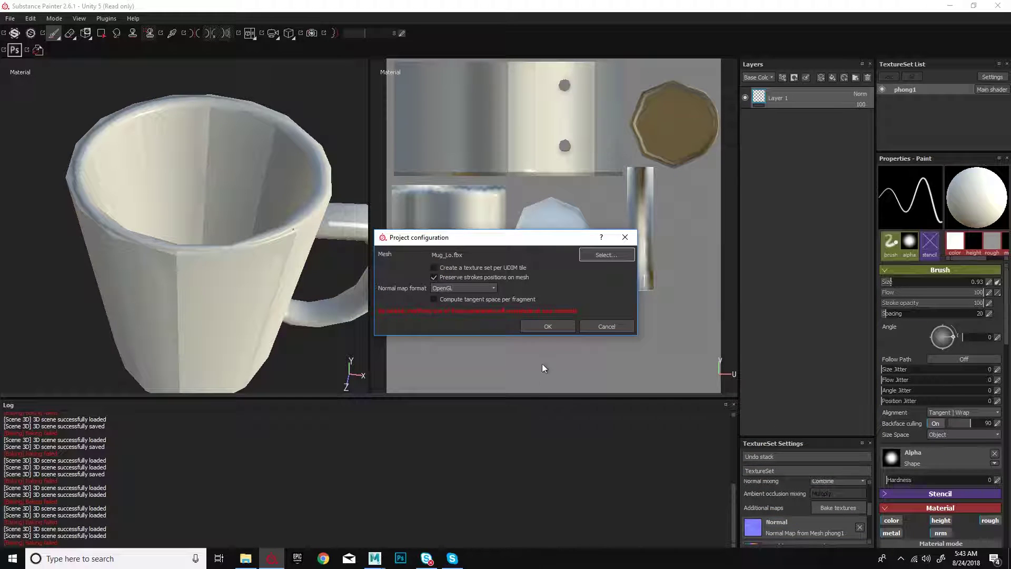
{"action": "left_click", "coordinate": [547, 327]}
- Check that Mug_Hi.fbx is the assigned high definition mesh and rebake the phong1 textures with the existing settings
{"action": "left_click_drag", "start_coordinate": [239, 188], "coordinate": [292, 266], "text": "alt"}
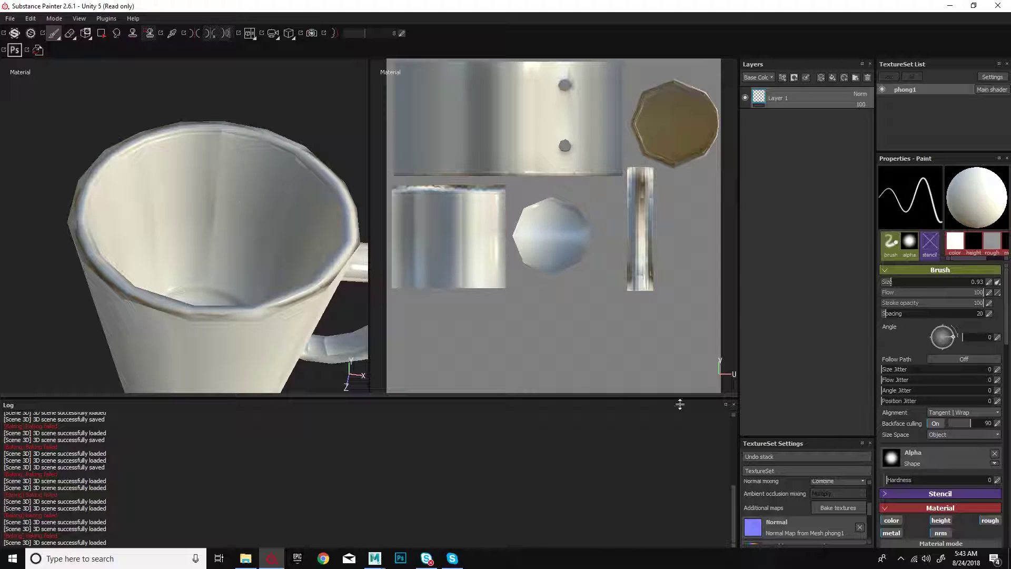
{"action": "left_click", "coordinate": [836, 506]}
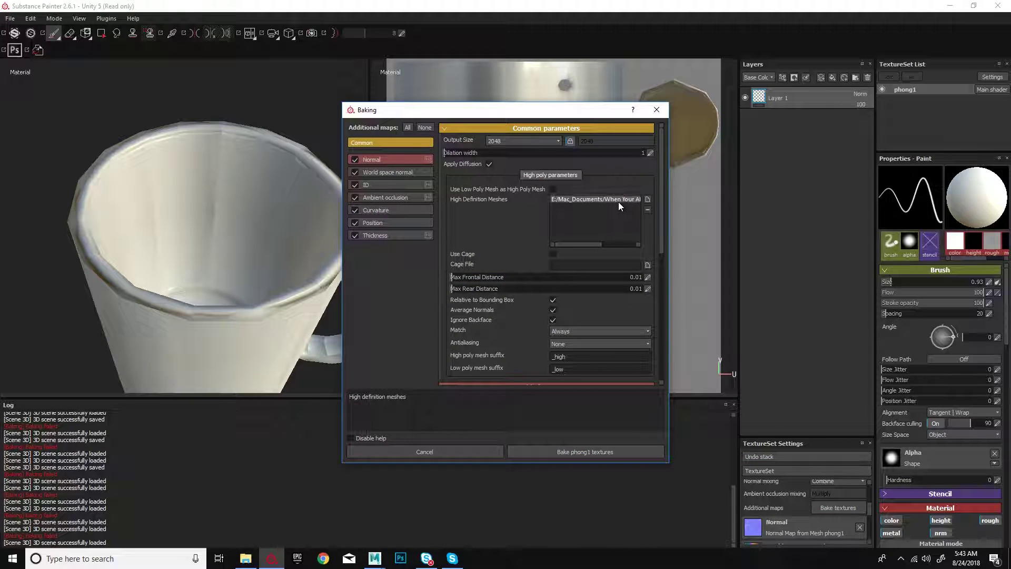
{"action": "left_click_drag", "start_coordinate": [591, 244], "coordinate": [686, 255]}
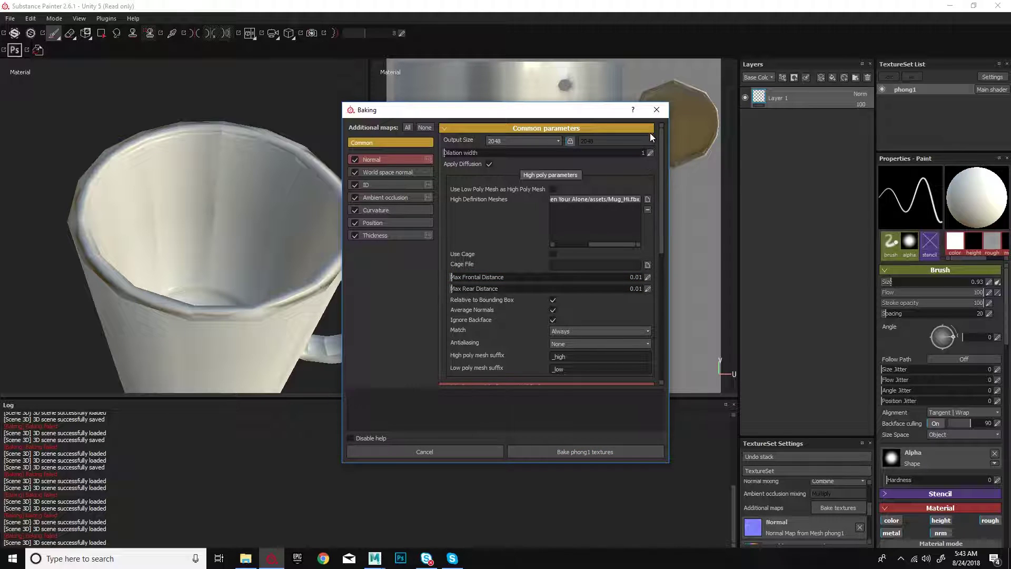
{"action": "left_click", "coordinate": [655, 110]}
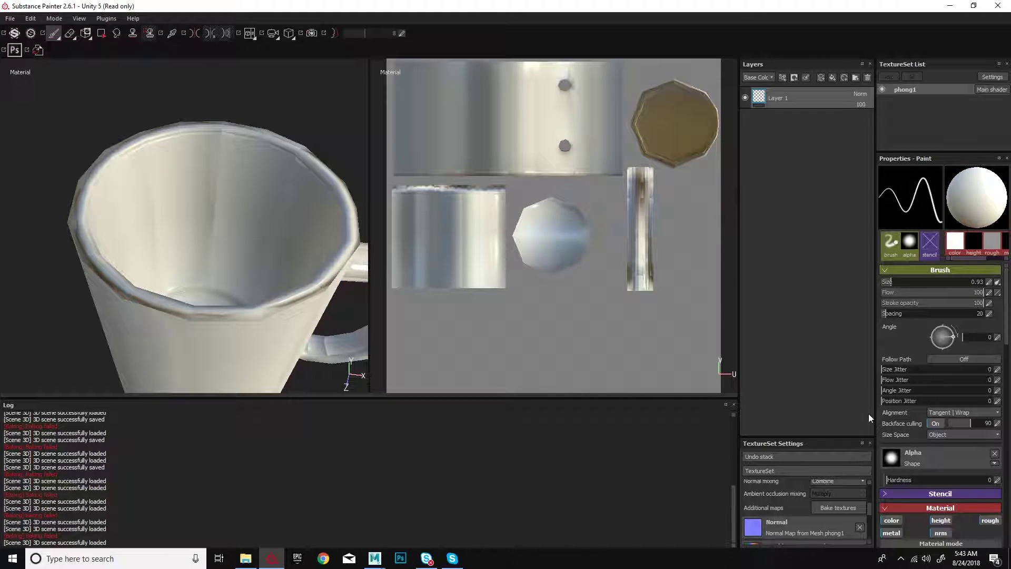
{"action": "left_click", "coordinate": [852, 508]}
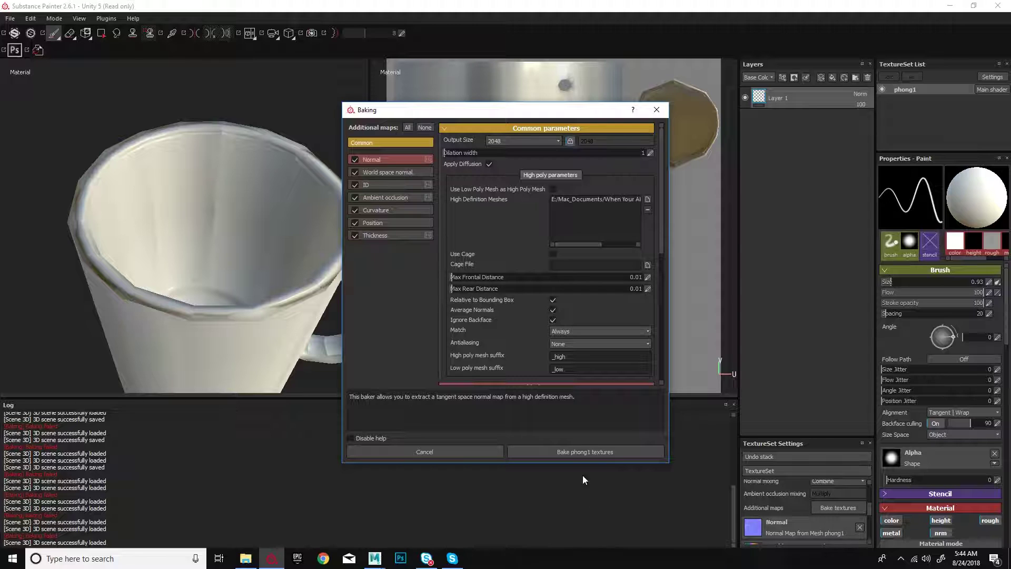
{"action": "left_click", "coordinate": [597, 453]}
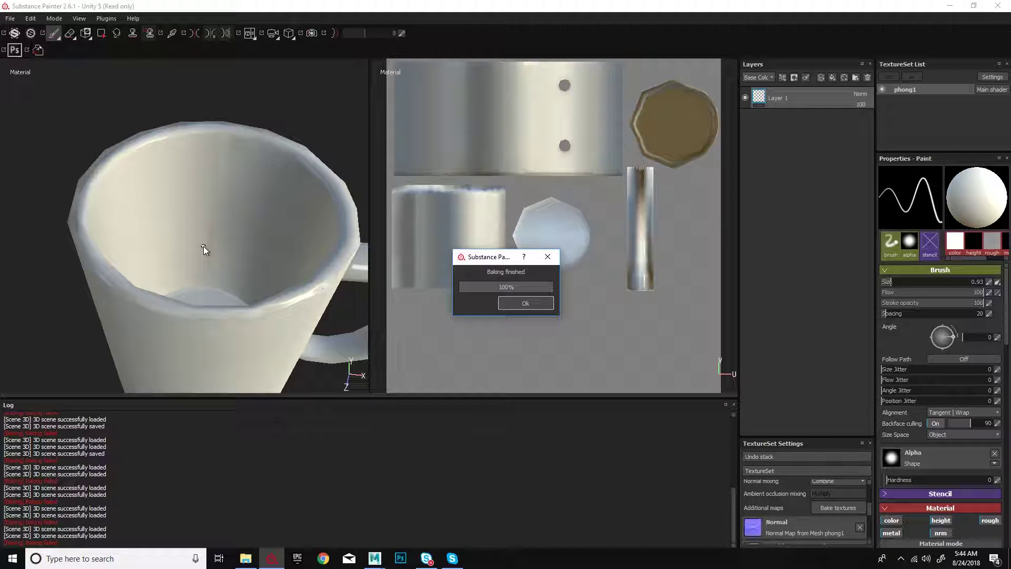
- Delete Layer 1 with its painted test strokes from the layer stack
{"action": "scroll", "coordinate": [200, 238], "scroll_direction": "down", "scroll_amount": 4}
{"action": "left_click_drag", "start_coordinate": [194, 253], "coordinate": [148, 234], "text": "alt"}
{"action": "right_click_drag", "start_coordinate": [148, 234], "coordinate": [227, 260], "text": "alt"}
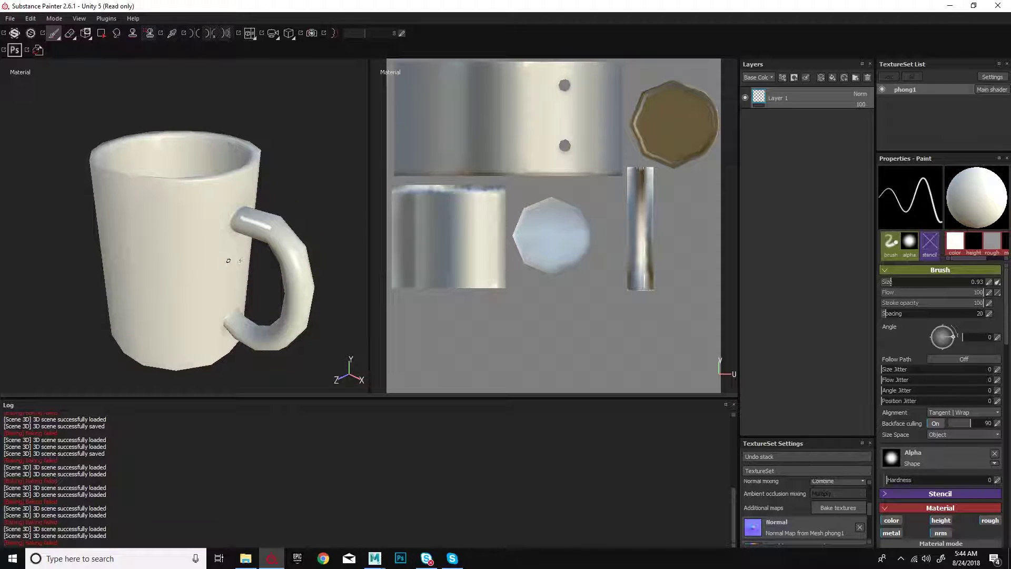
{"action": "left_click", "coordinate": [867, 77]}
- Inspect the rebaked mug's outer wall, rim, interior and handle from several angles and distances
{"action": "left_click_drag", "start_coordinate": [242, 177], "coordinate": [85, 131], "text": "alt"}
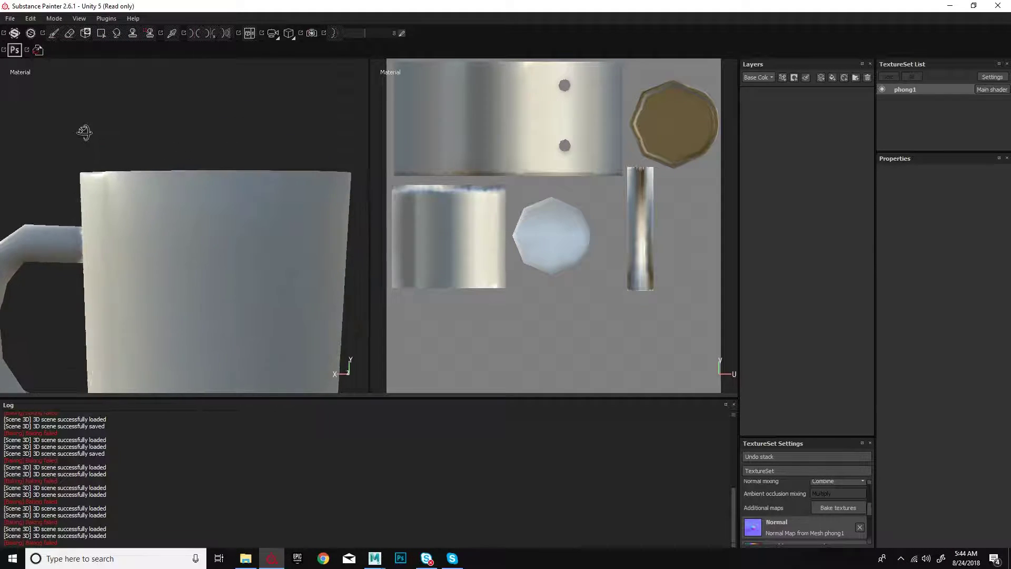
{"action": "right_click_drag", "start_coordinate": [210, 158], "coordinate": [116, 158], "text": "alt"}
{"action": "left_click_drag", "start_coordinate": [113, 185], "coordinate": [331, 205], "text": "alt"}
{"action": "right_click_drag", "start_coordinate": [115, 206], "coordinate": [226, 242], "text": "alt"}
{"action": "left_click_drag", "start_coordinate": [226, 242], "coordinate": [143, 251], "text": "alt"}
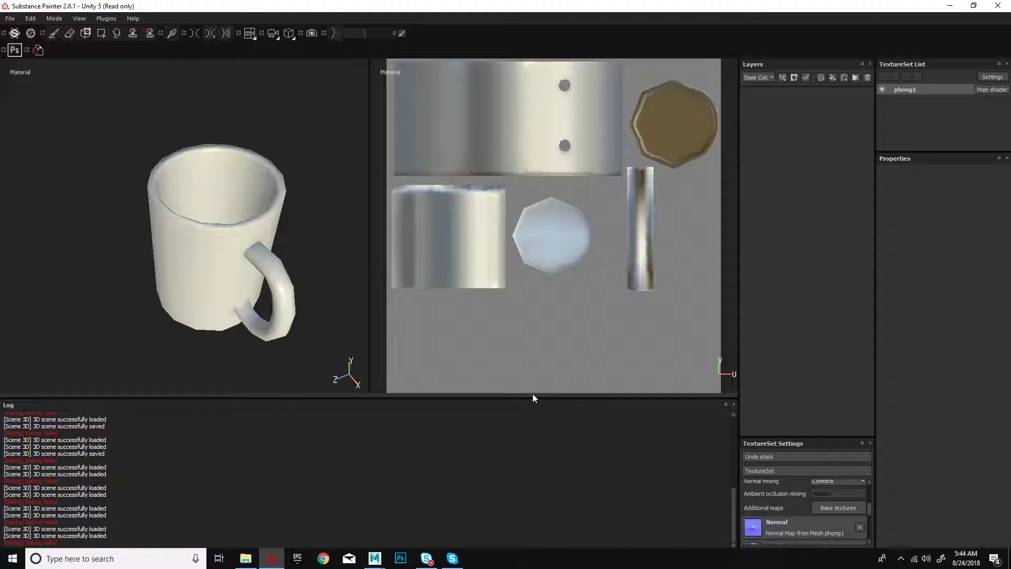
{"action": "left_click_drag", "start_coordinate": [140, 169], "coordinate": [153, 175], "text": "alt"}
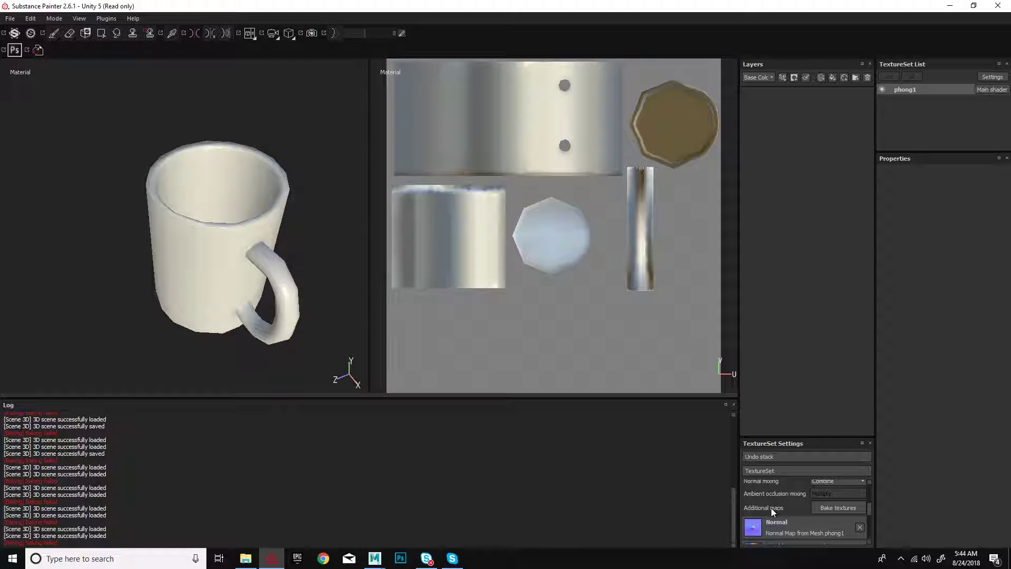
- Remove the normal, world space normal, ambient occlusion, curvature, position and thickness maps from the phong1 texture set
{"action": "scroll", "coordinate": [771, 507], "scroll_direction": "down", "scroll_amount": 2}
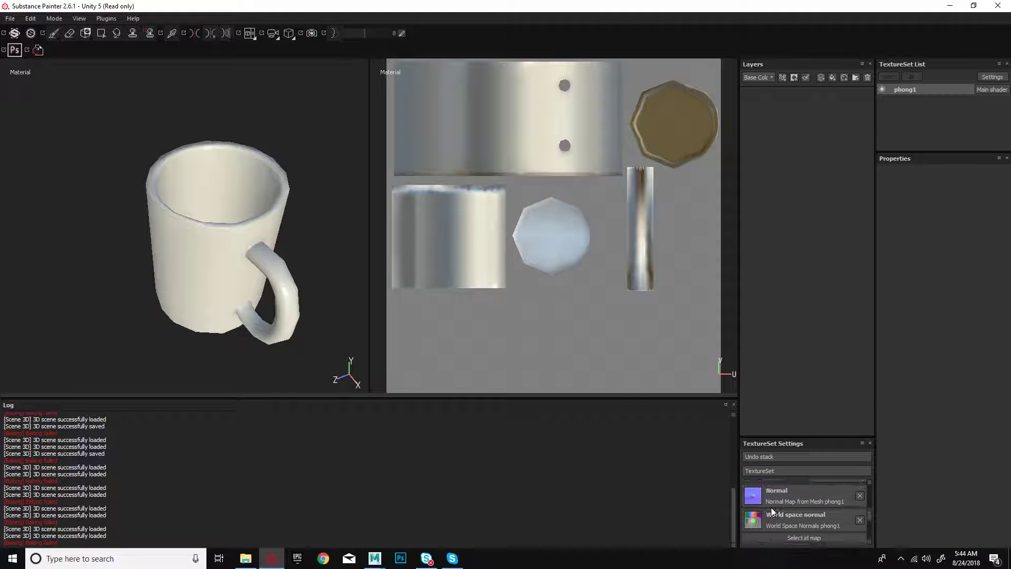
{"action": "left_click", "coordinate": [859, 496]}
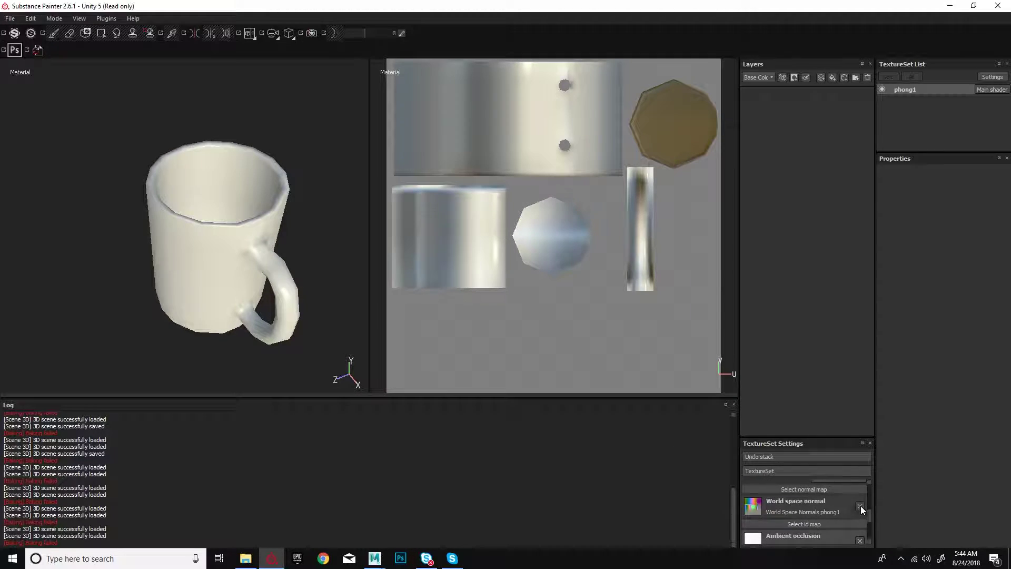
{"action": "left_click", "coordinate": [860, 506]}
{"action": "left_click", "coordinate": [861, 528]}
{"action": "scroll", "coordinate": [861, 528], "scroll_direction": "down", "scroll_amount": 1}
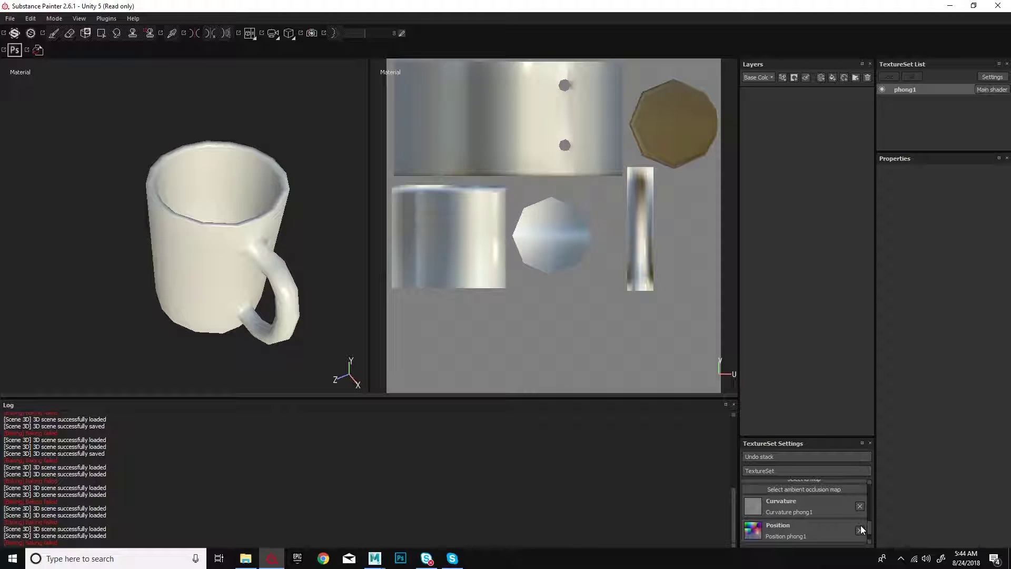
{"action": "left_click", "coordinate": [860, 528]}
{"action": "left_click", "coordinate": [860, 506]}
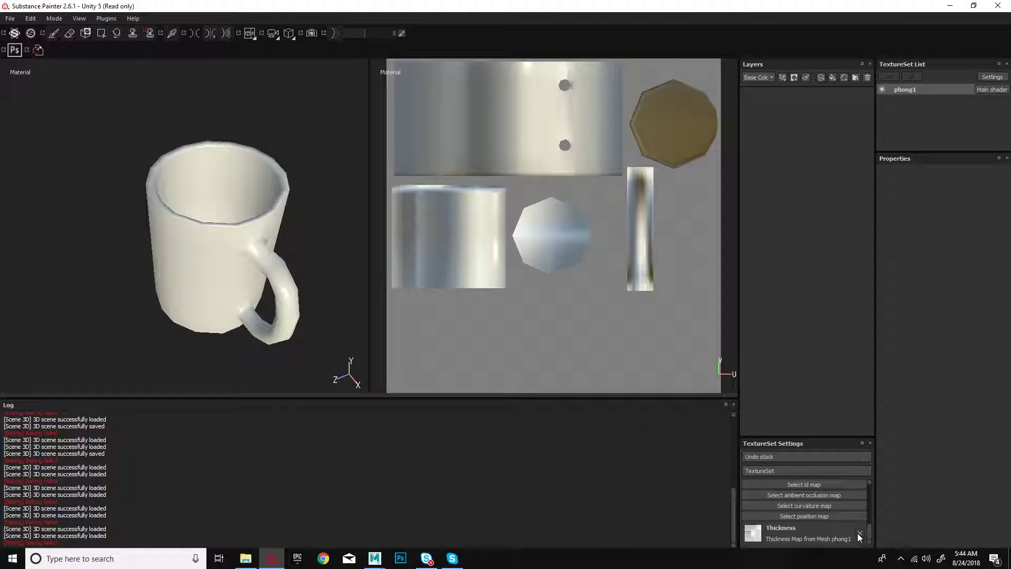
{"action": "left_click", "coordinate": [859, 532]}
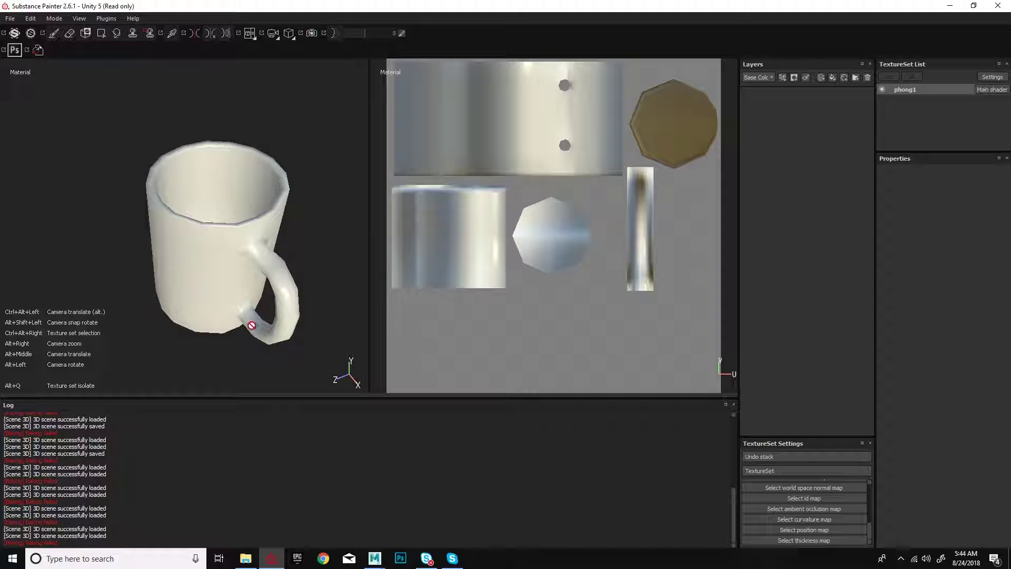
{"action": "scroll", "coordinate": [273, 305], "scroll_direction": "up", "scroll_amount": 2}
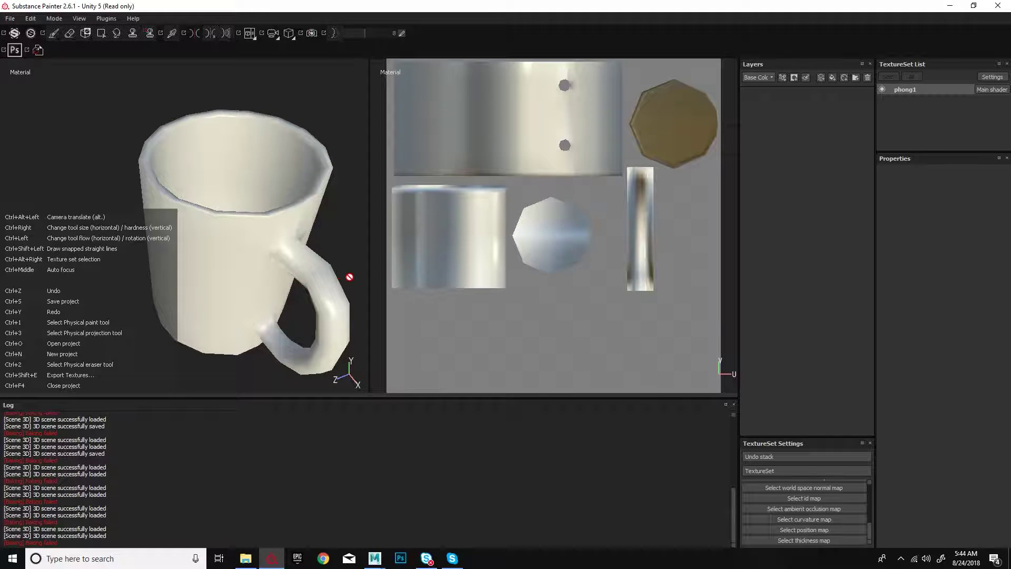
- Undo the removal of all the baked maps from the phong1 texture set and view the mug's side again
{"action": "key", "text": "ctrl+z"}
{"action": "key", "text": "ctrl+z"}
{"action": "key", "text": "ctrl+z"}
{"action": "key", "text": "ctrl+z"}
{"action": "key", "text": "ctrl+z"}
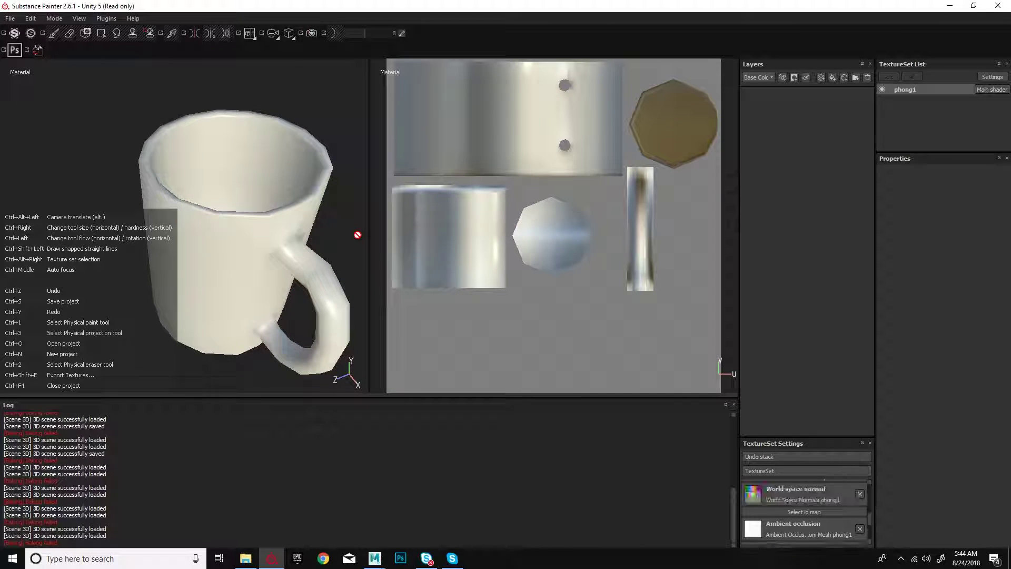
{"action": "key", "text": "ctrl+z"}
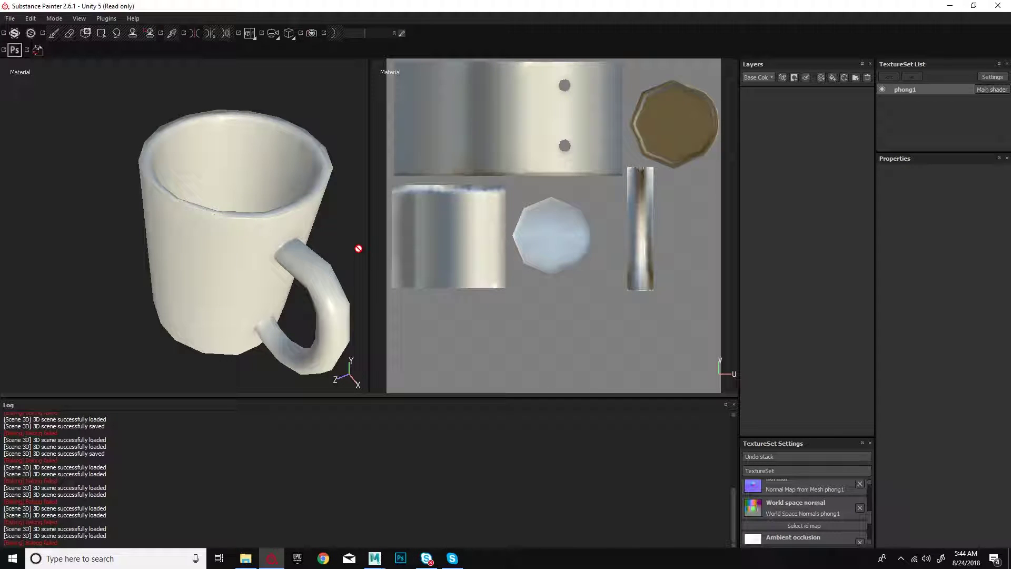
{"action": "left_click_drag", "start_coordinate": [328, 233], "coordinate": [277, 211], "text": "alt"}
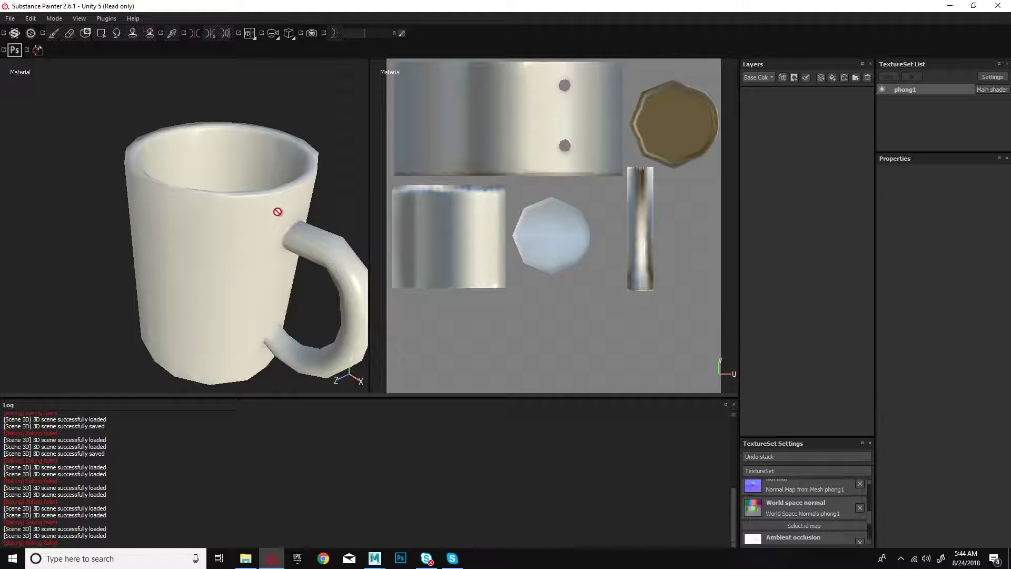
- Switch to Maya LT, delete the low-poly mug to look at the high-poly version beneath it, and undo the deletion
{"action": "key", "text": "alt+Tab"}
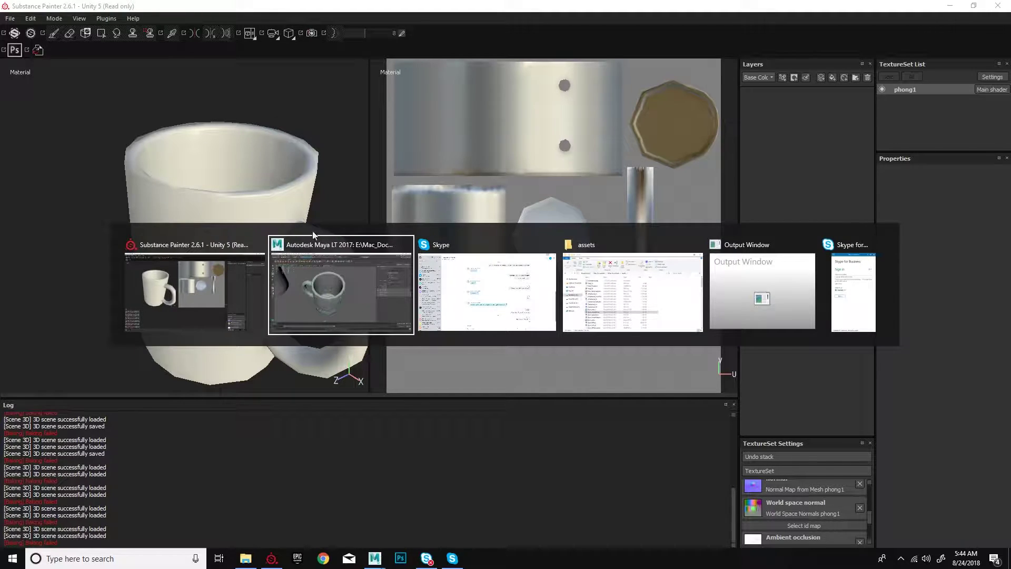
{"action": "left_click", "coordinate": [323, 267]}
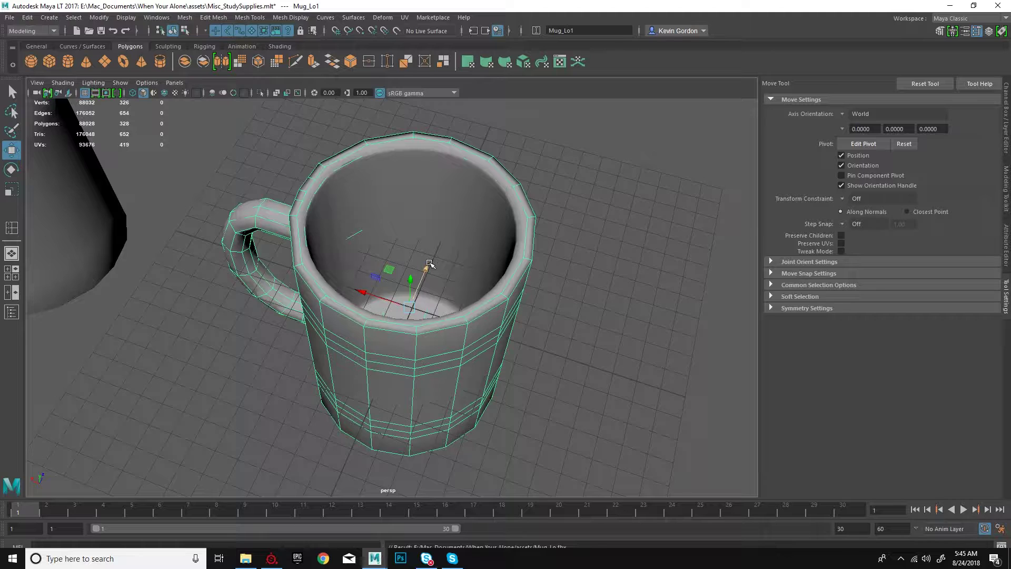
{"action": "key", "text": "Delete"}
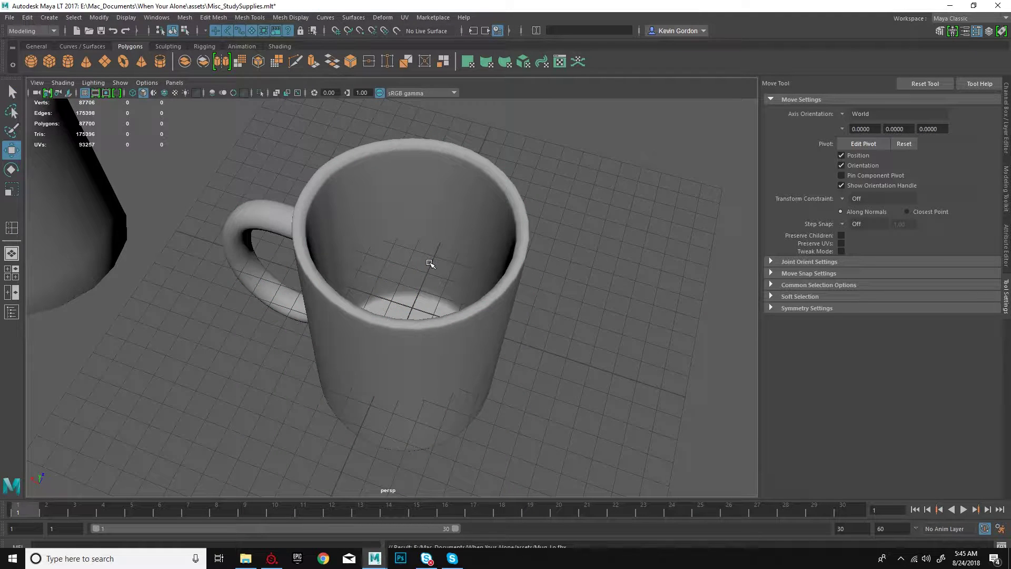
{"action": "key", "text": "ctrl+z"}
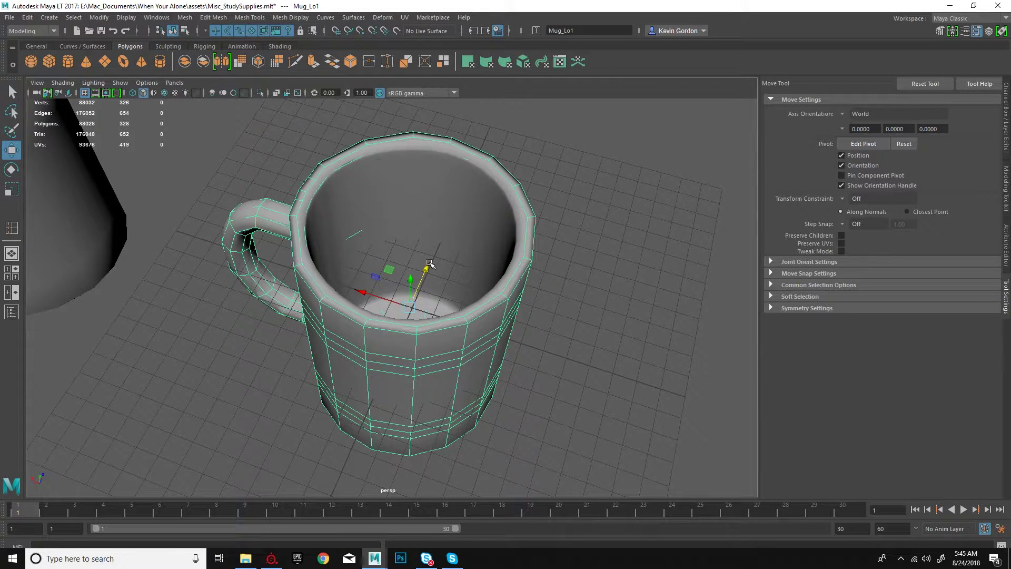